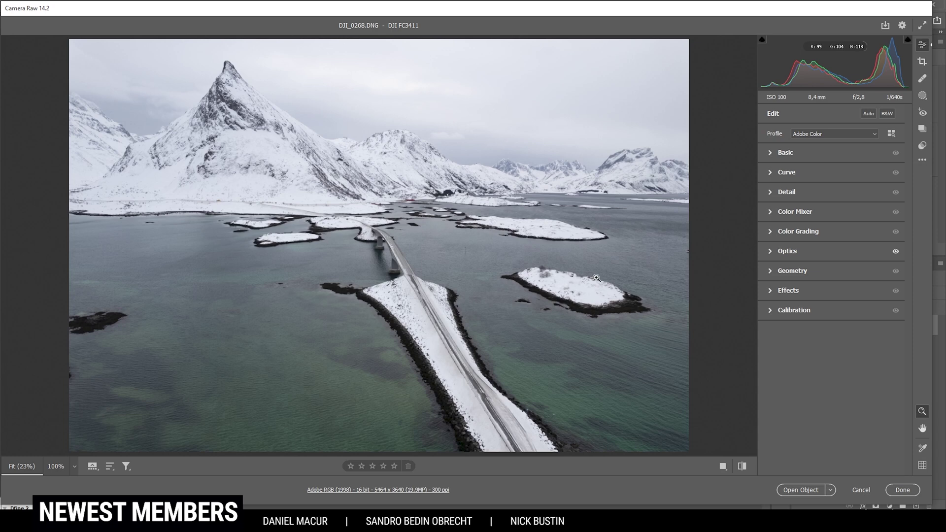
Switch the camera profile to Adobe Standard and expand the Basic panel.
click(827, 135)
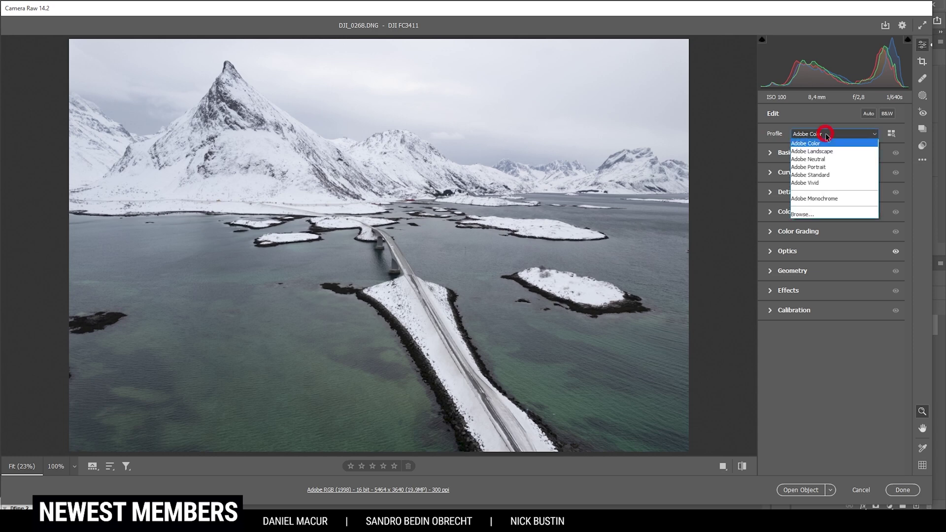
click(820, 174)
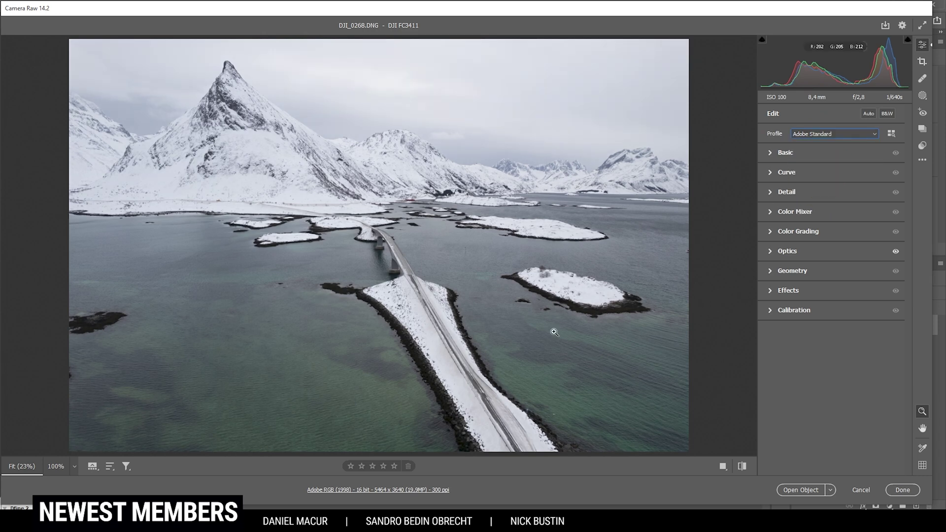
click(773, 155)
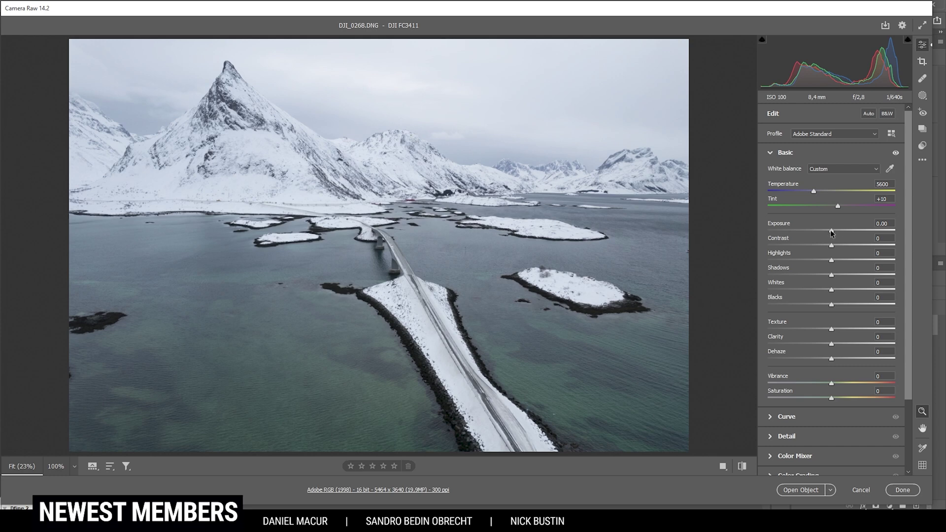
Set Exposure -1.15, Highlights -80, Whites +50, Shadows -18 and Blacks +36.
drag(831, 233, 815, 232)
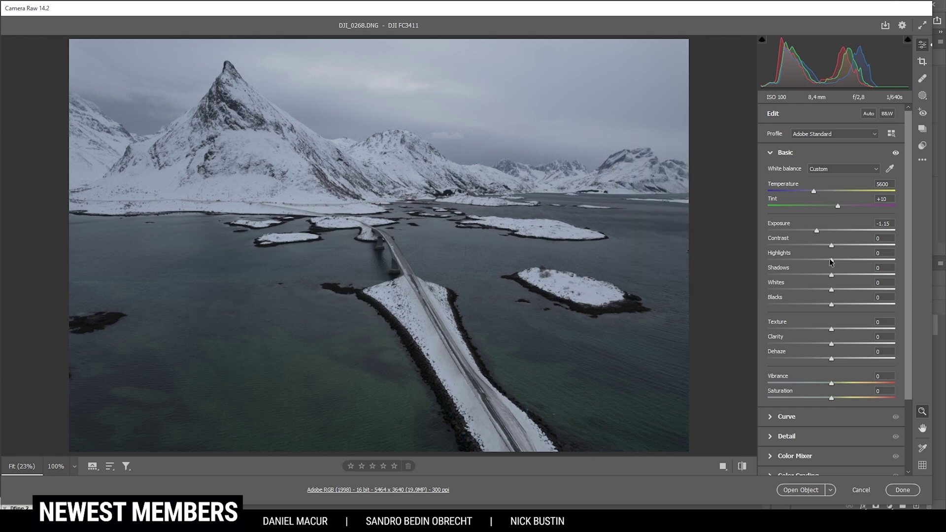
drag(830, 259, 785, 256)
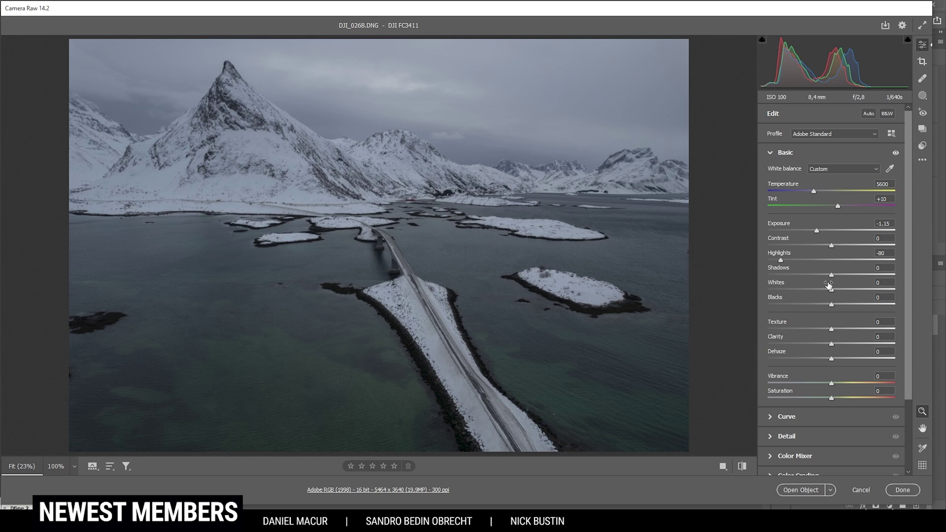
drag(833, 289, 862, 292)
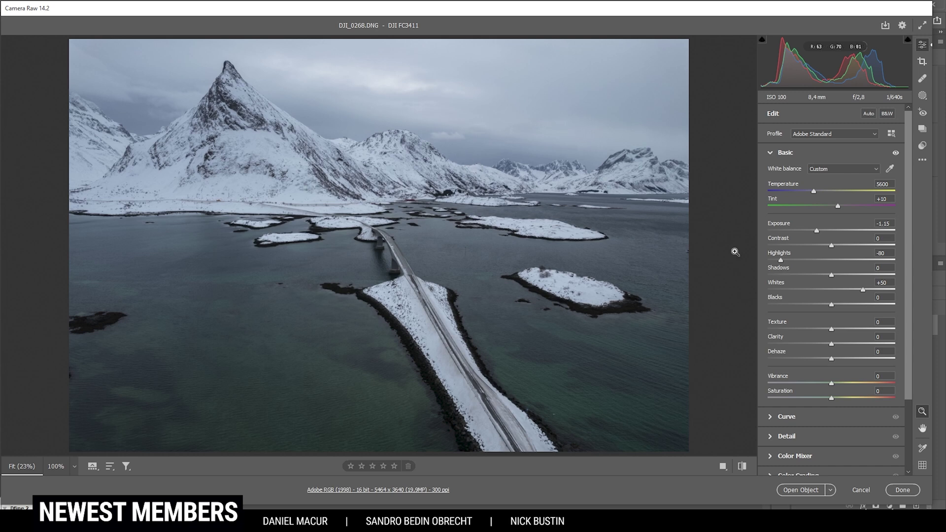
drag(830, 276, 820, 275)
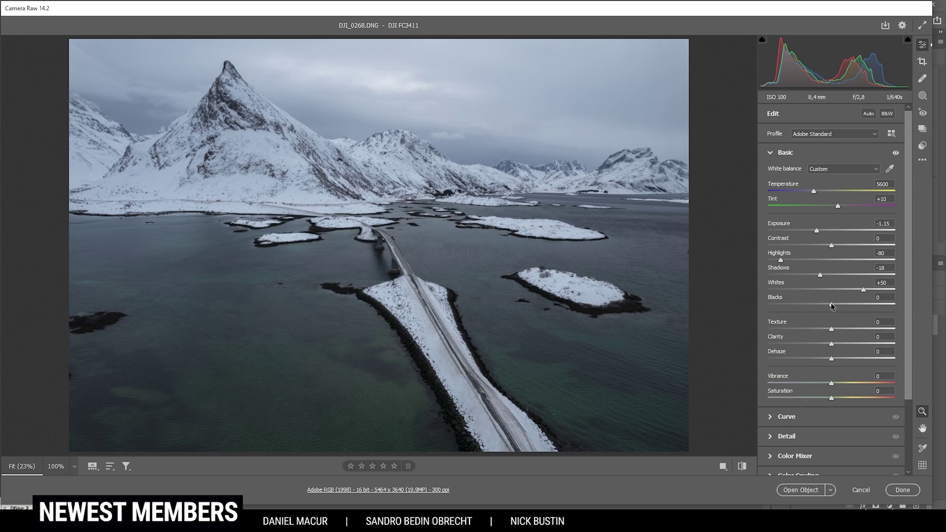
drag(832, 306, 855, 308)
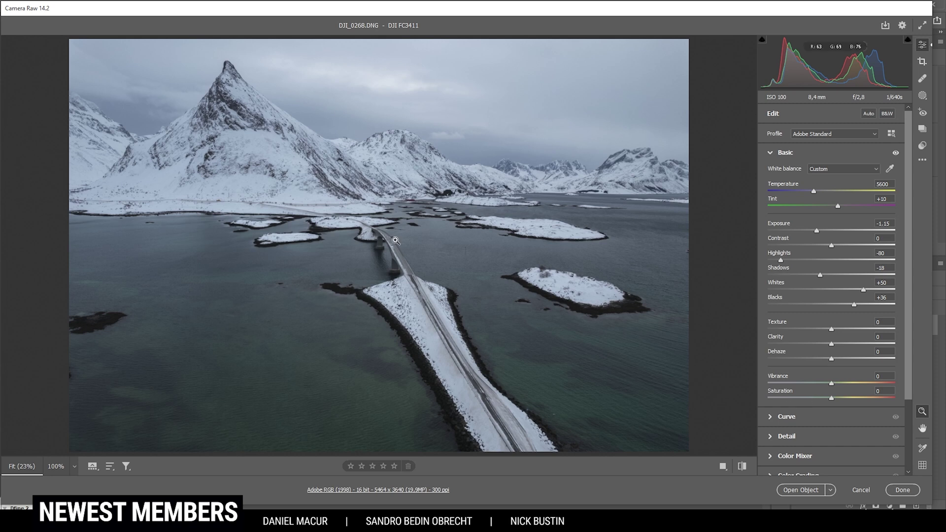
Set Texture +11, Clarity +12, Dehaze +12, and Vibrance and Saturation to -23.
drag(832, 331, 838, 332)
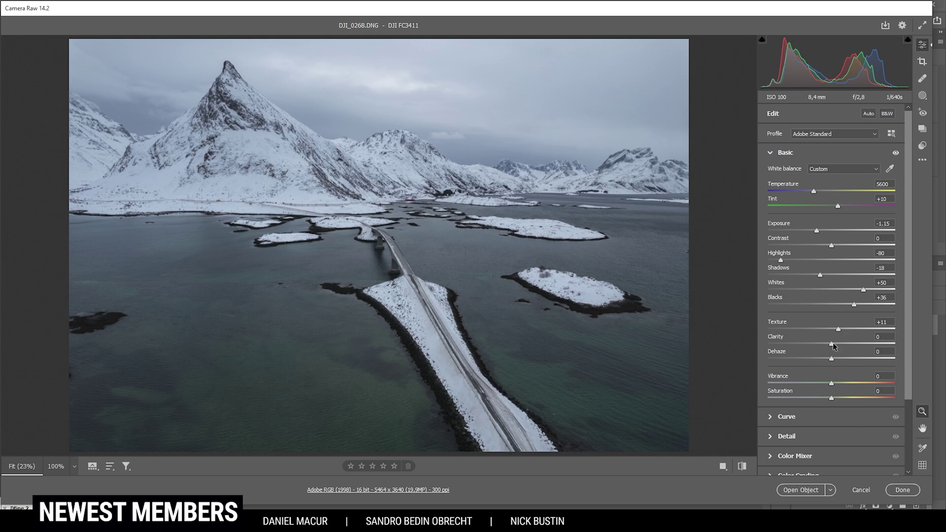
drag(831, 343, 838, 344)
drag(832, 361, 841, 362)
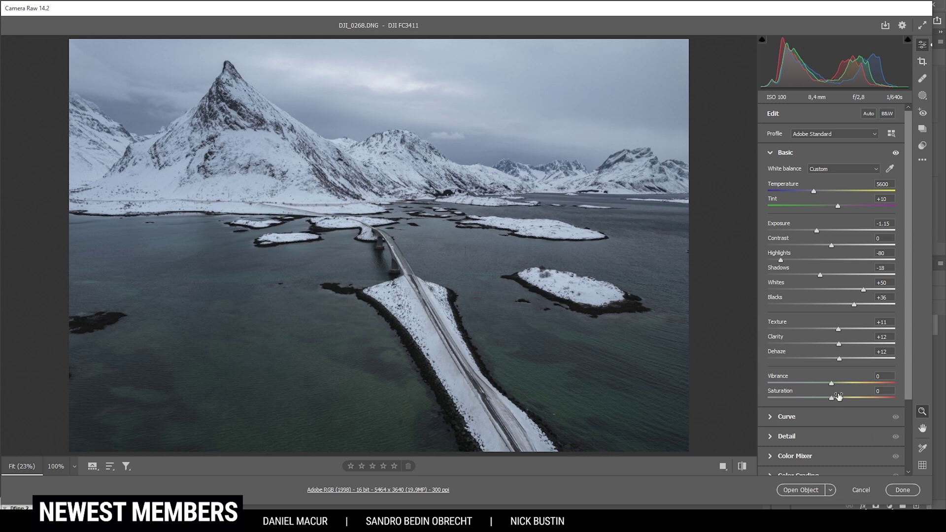
click(817, 382)
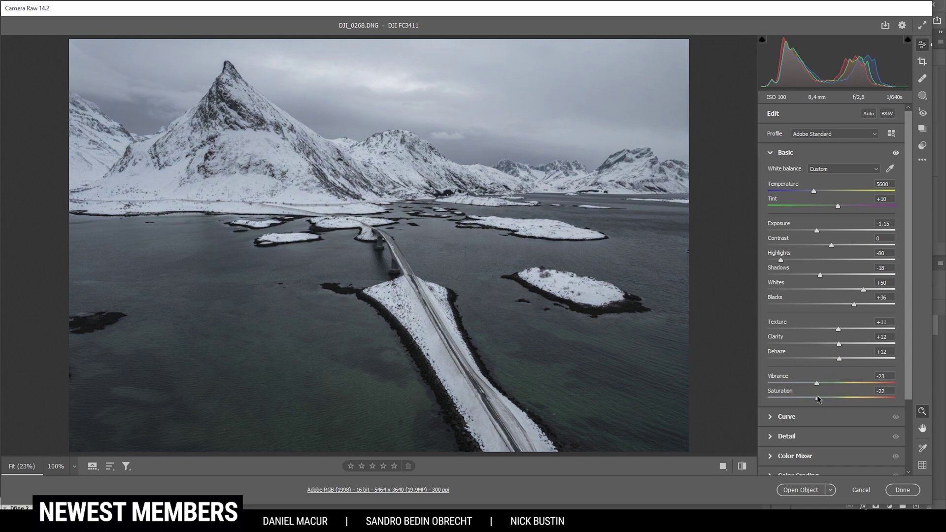
click(816, 397)
click(922, 61)
Crop the bottom off the photo, leaving a 5464 × 3021 frame.
drag(385, 404, 410, 383)
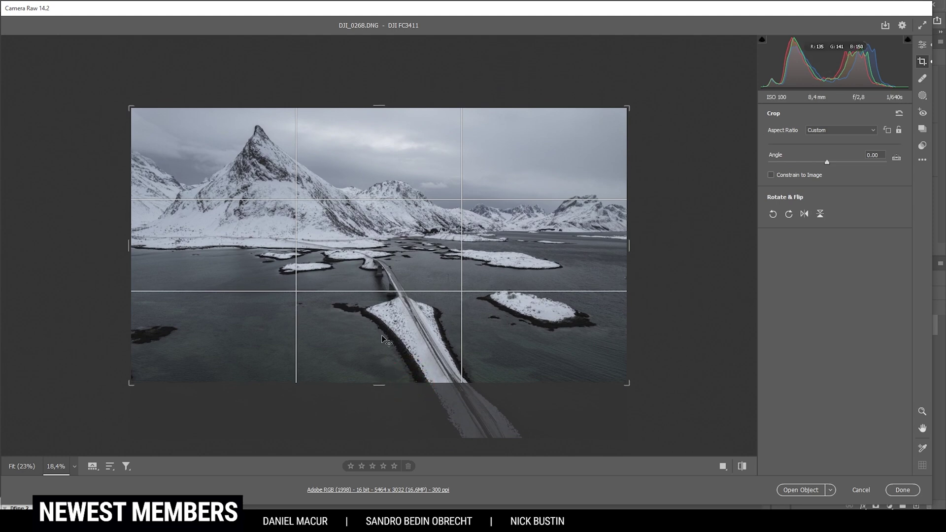
key(Return)
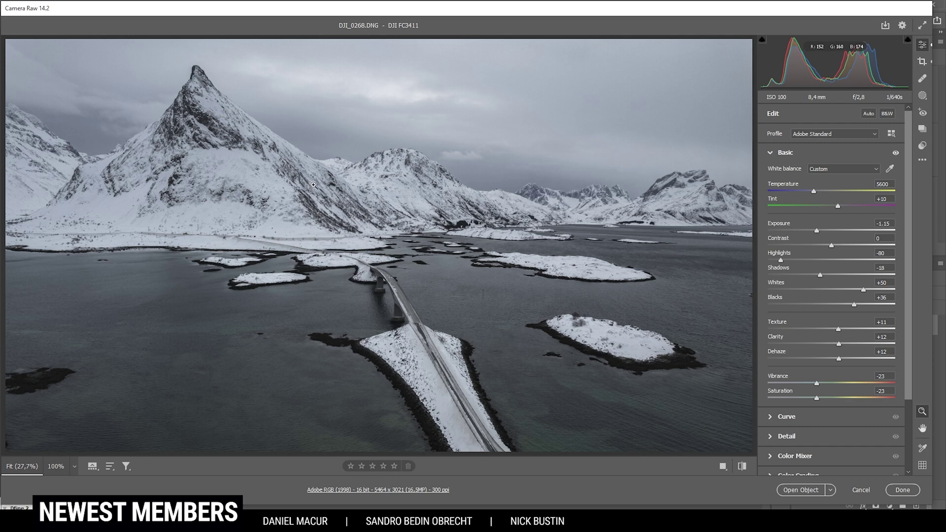
click(922, 98)
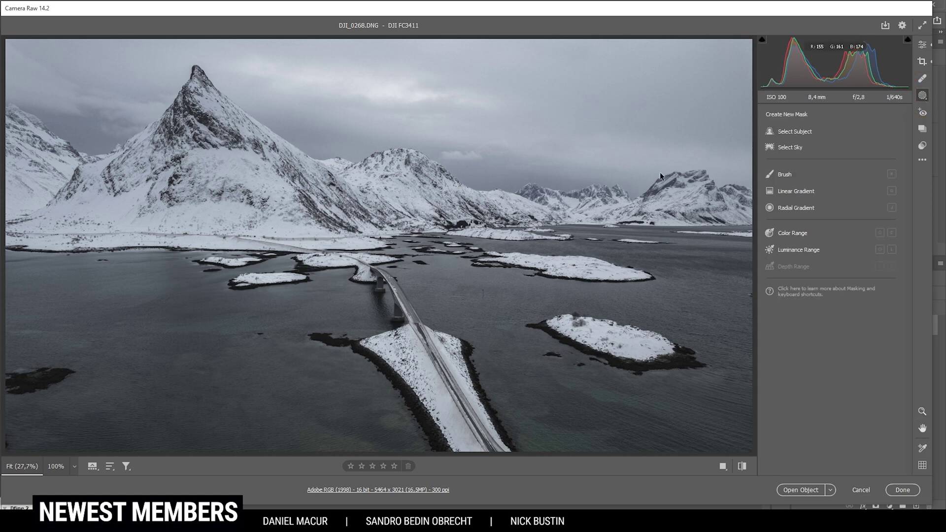
Create a sky mask with a linear gradient subtracted across the lower scene.
click(795, 149)
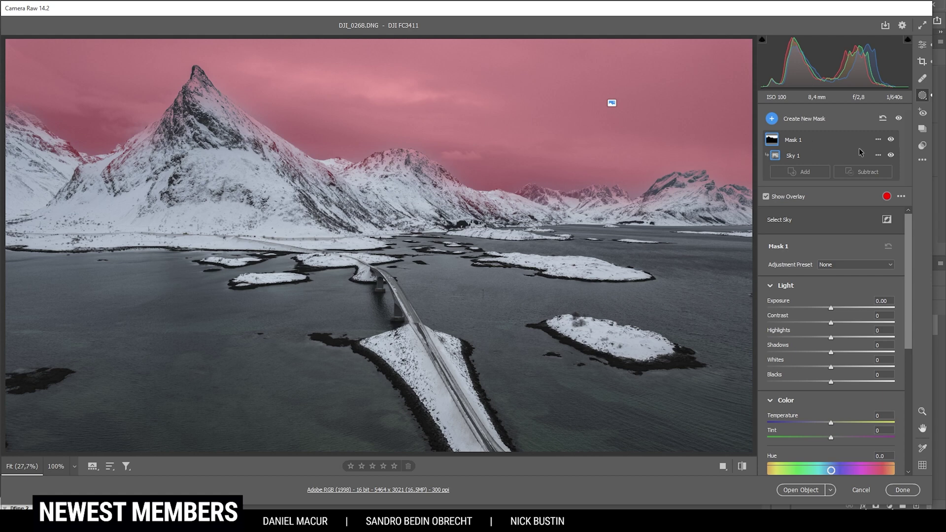
click(863, 172)
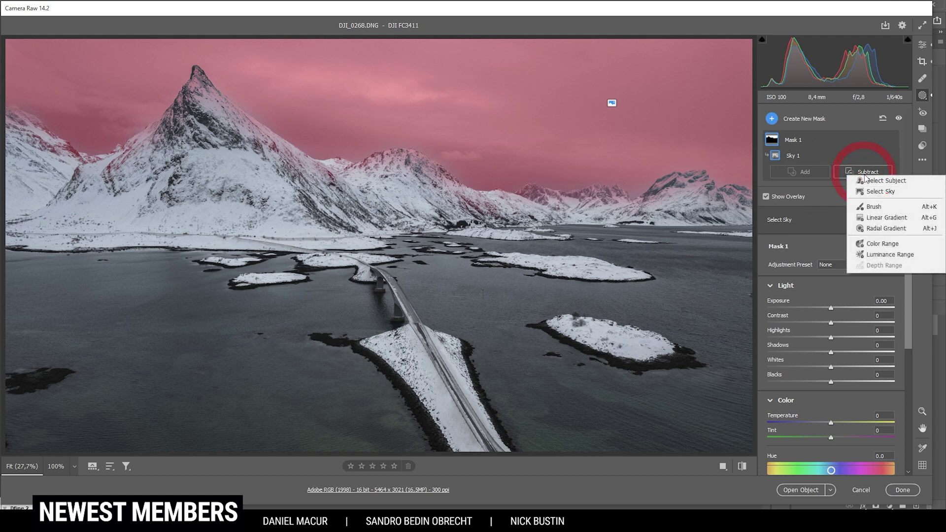
click(886, 219)
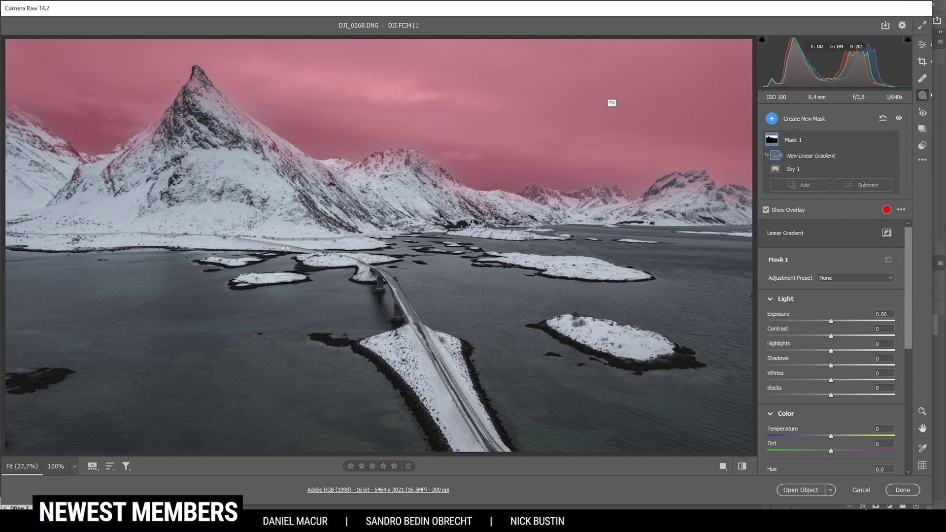
drag(354, 284, 380, 36)
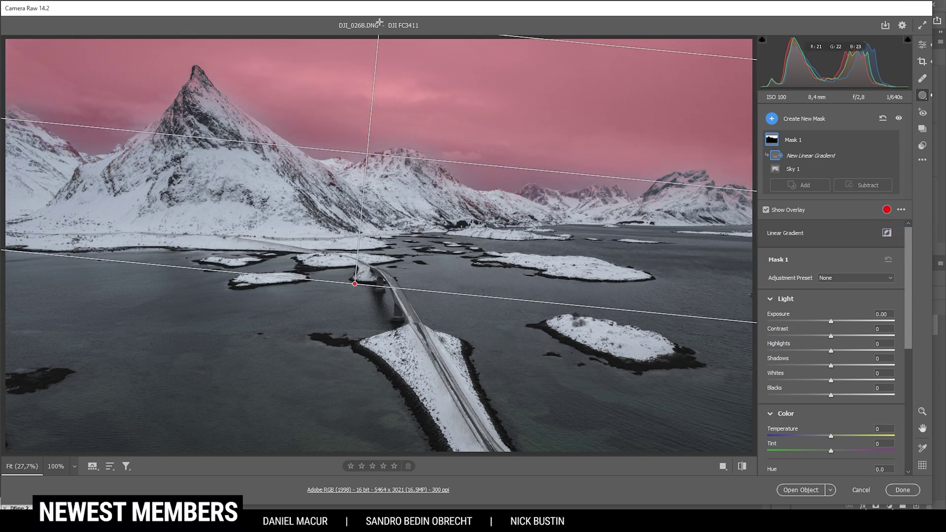
drag(380, 21, 383, 14)
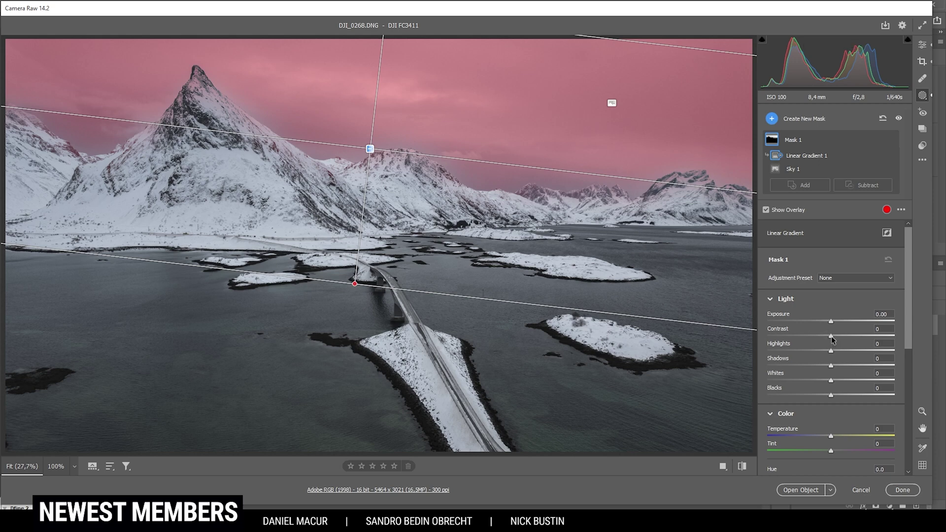
Give the sky mask Contrast +51, Shadows -75 and Blacks -11.
drag(831, 335, 848, 336)
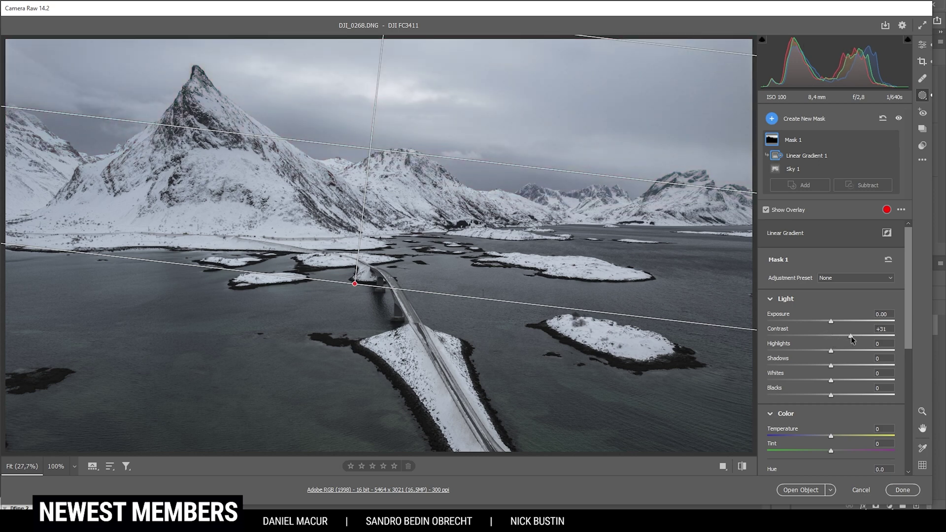
drag(861, 338, 863, 337)
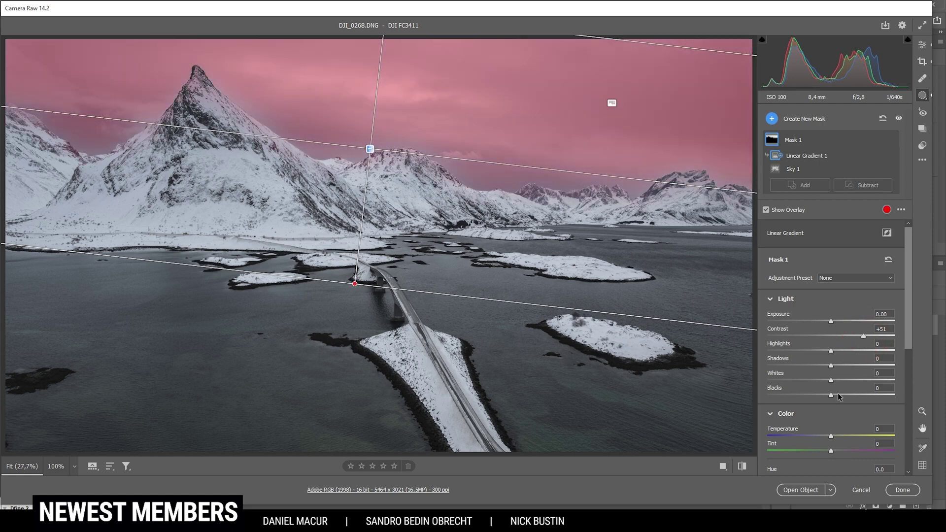
drag(830, 365, 782, 365)
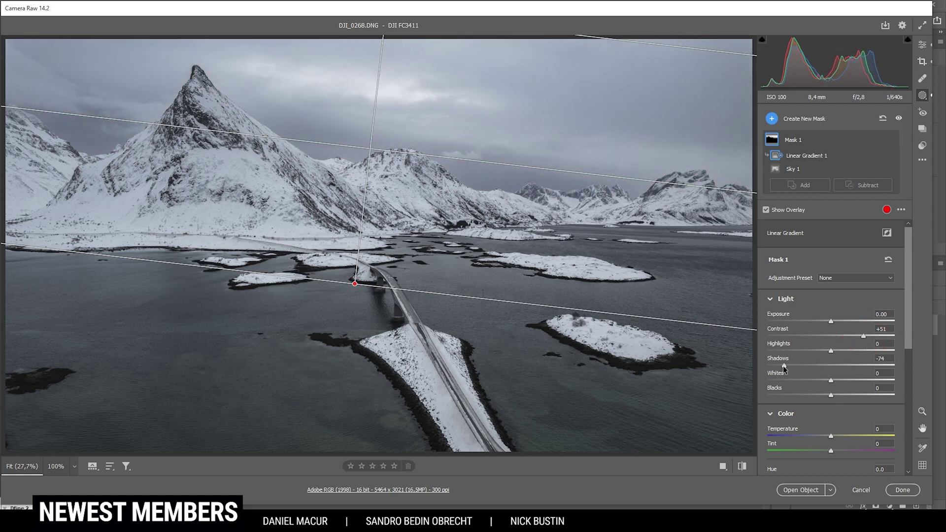
drag(782, 366, 783, 365)
drag(830, 395, 823, 396)
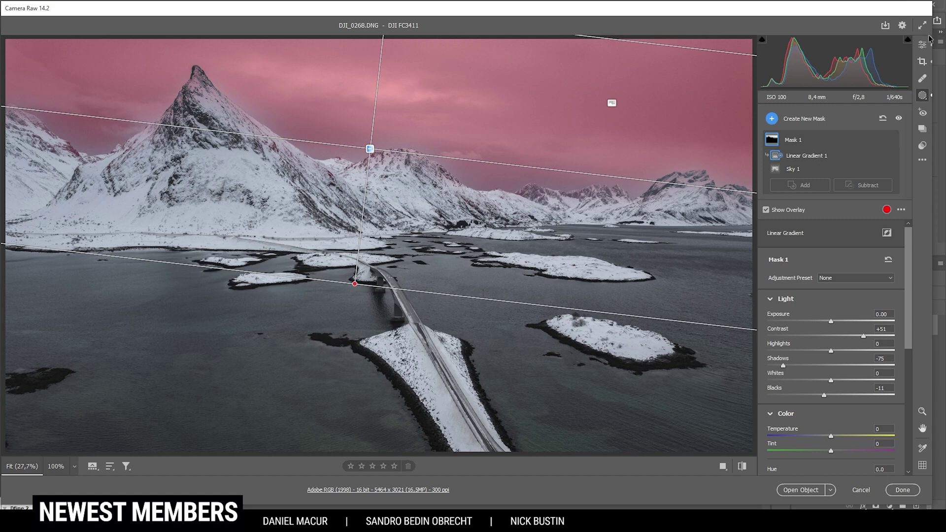
click(922, 43)
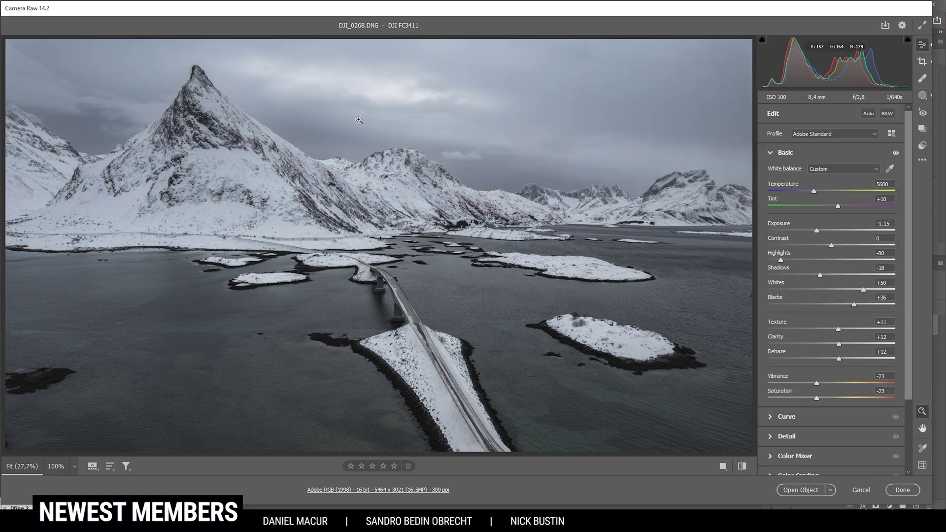
click(922, 96)
Add a linear gradient mask over the top of the sky at Exposure -0.80.
click(771, 118)
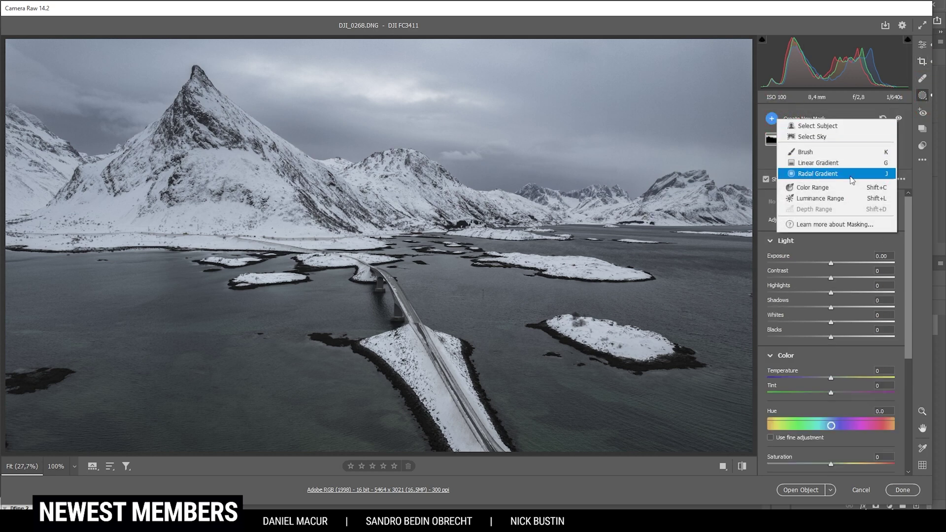
click(818, 163)
drag(541, 40, 523, 151)
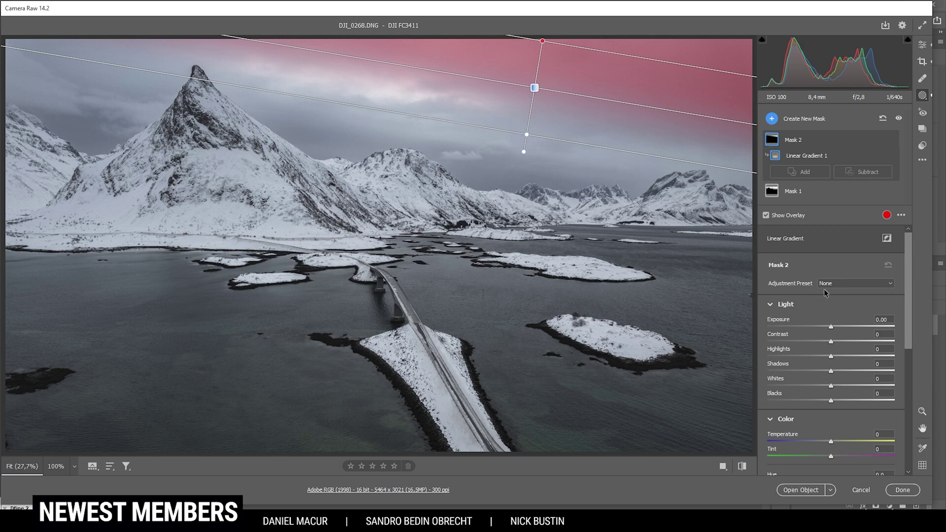
drag(831, 329, 817, 329)
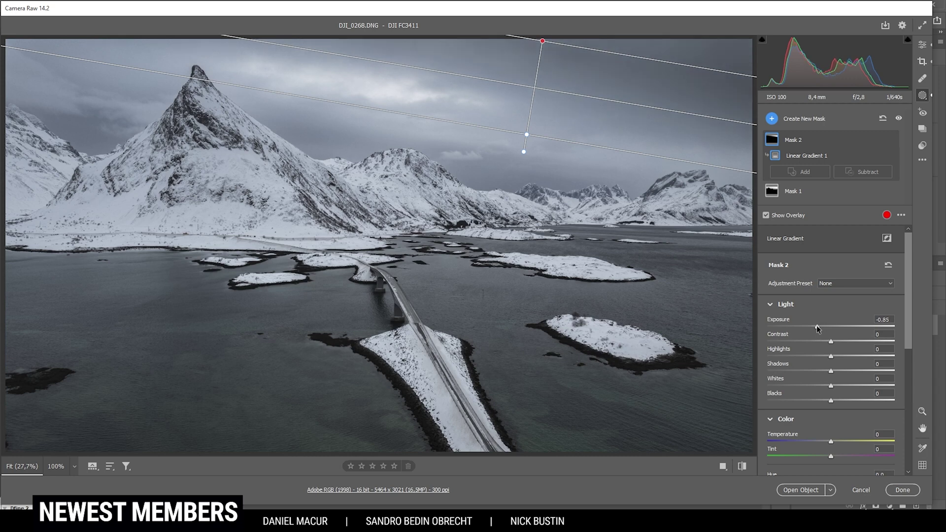
drag(817, 325, 817, 325)
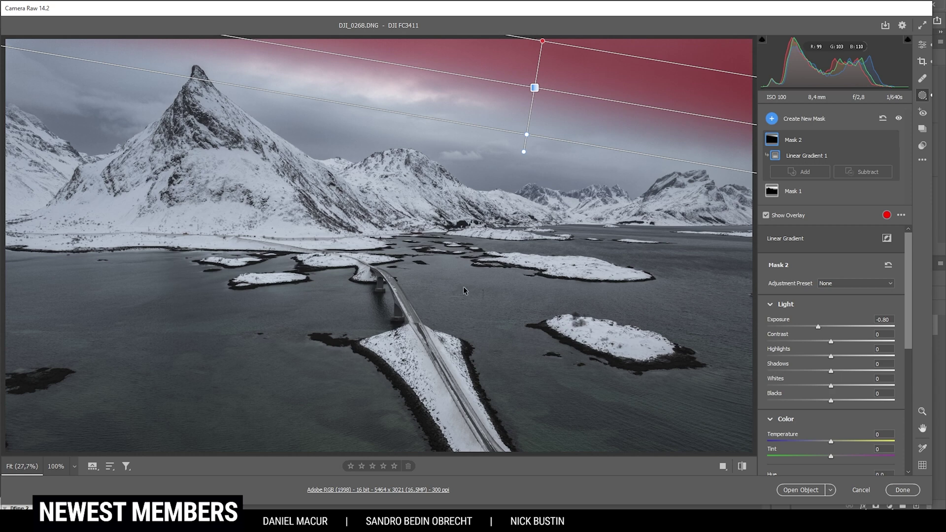
click(922, 44)
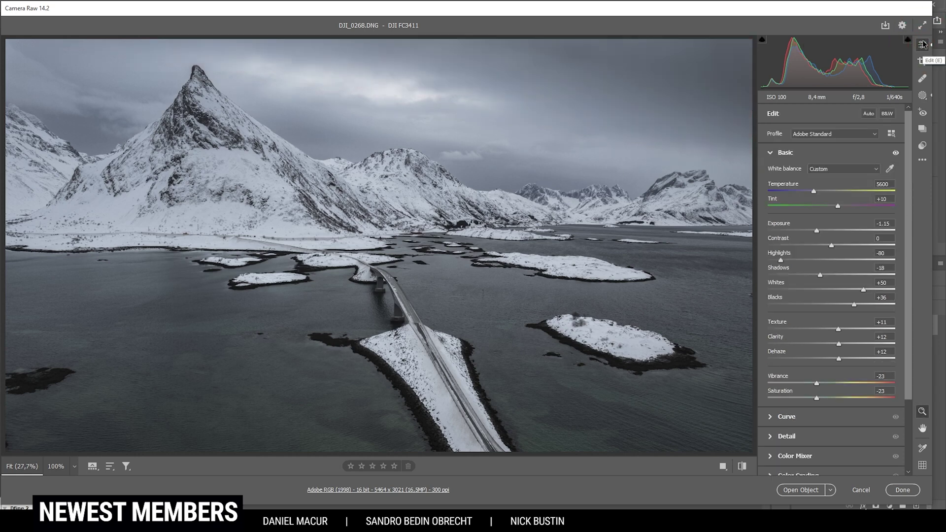
click(922, 95)
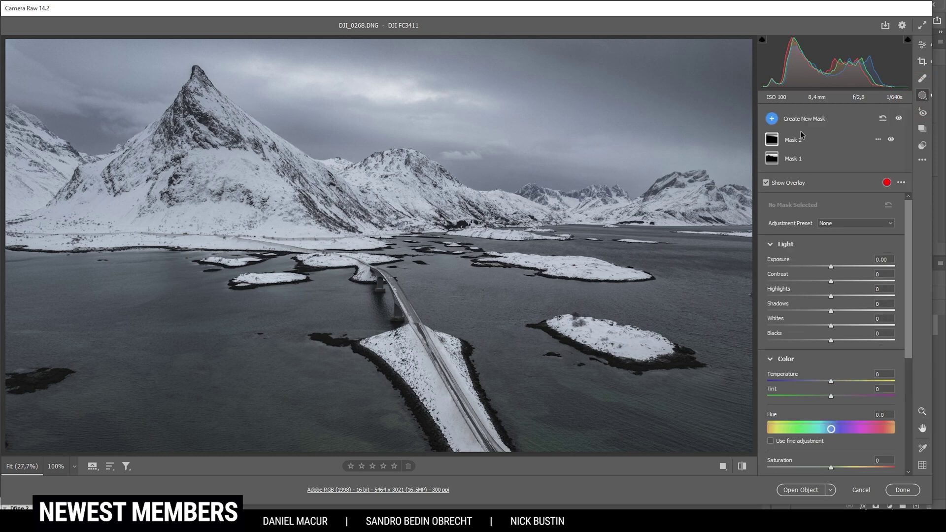
Add a radial gradient mask over the sky left of the peak with Blacks +49.
click(771, 118)
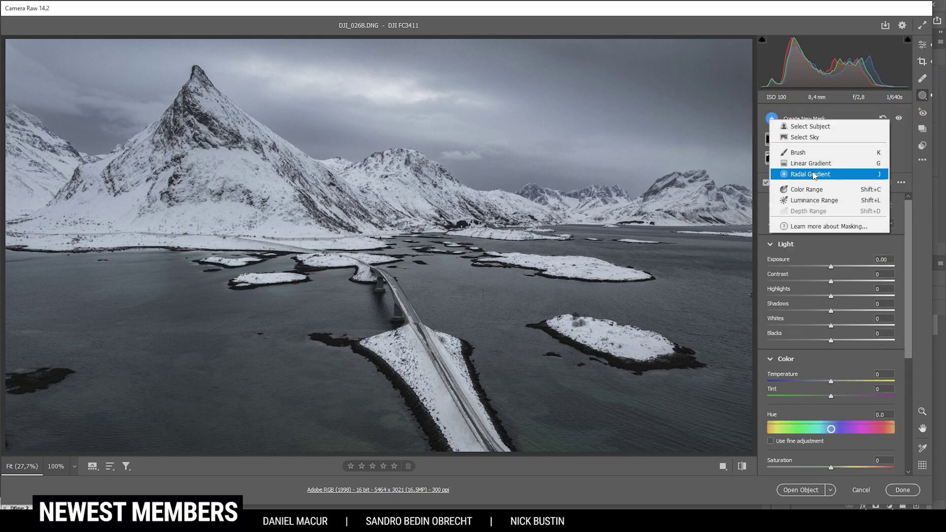
click(809, 174)
drag(330, 83, 497, 104)
drag(365, 95, 379, 97)
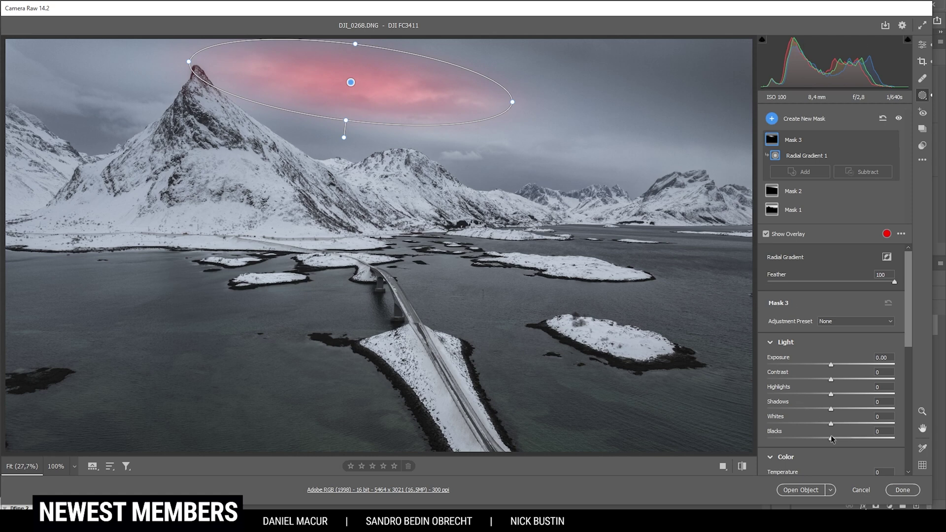
drag(831, 437, 843, 437)
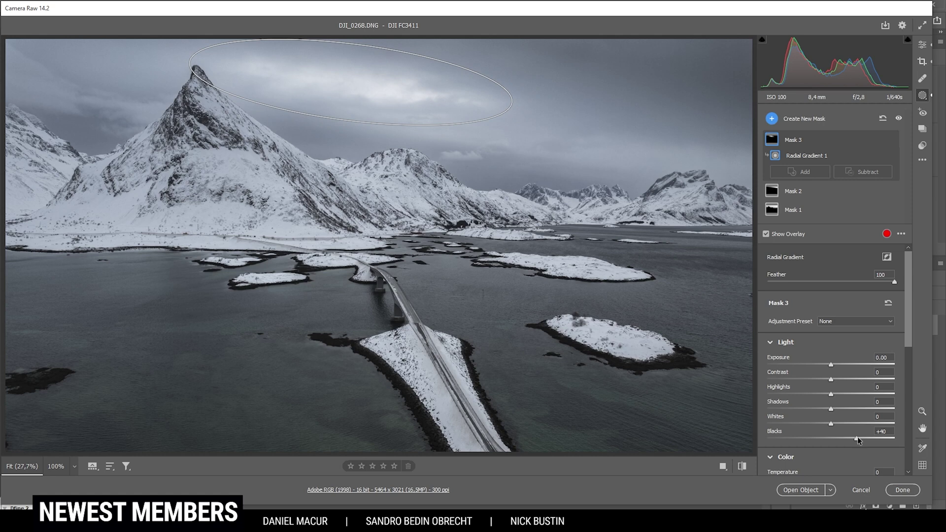
drag(857, 436, 861, 437)
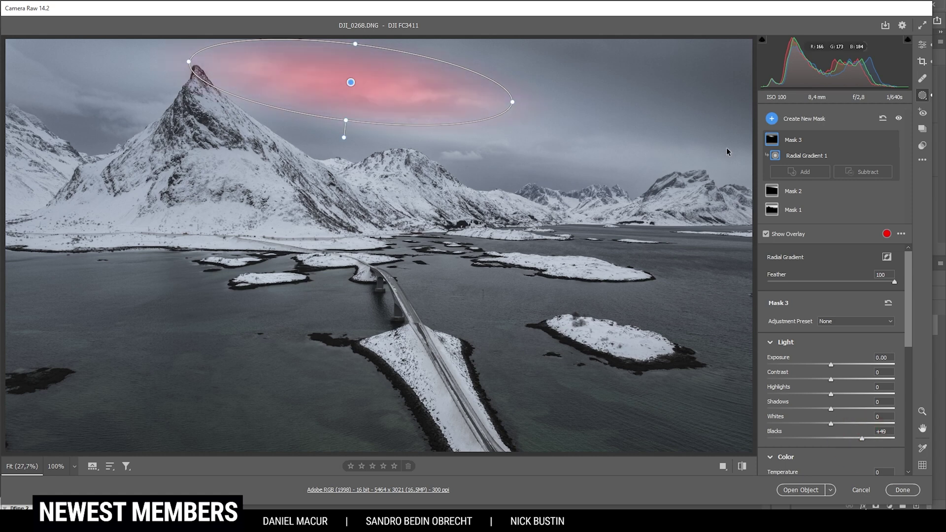
click(768, 119)
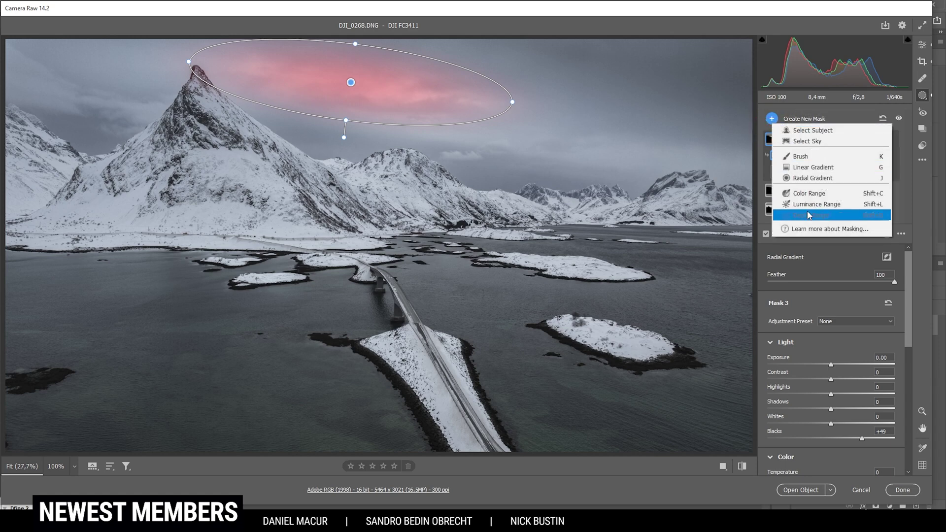
Add a linear gradient mask from the water up to the shoreline at Exposure -0.45.
click(814, 167)
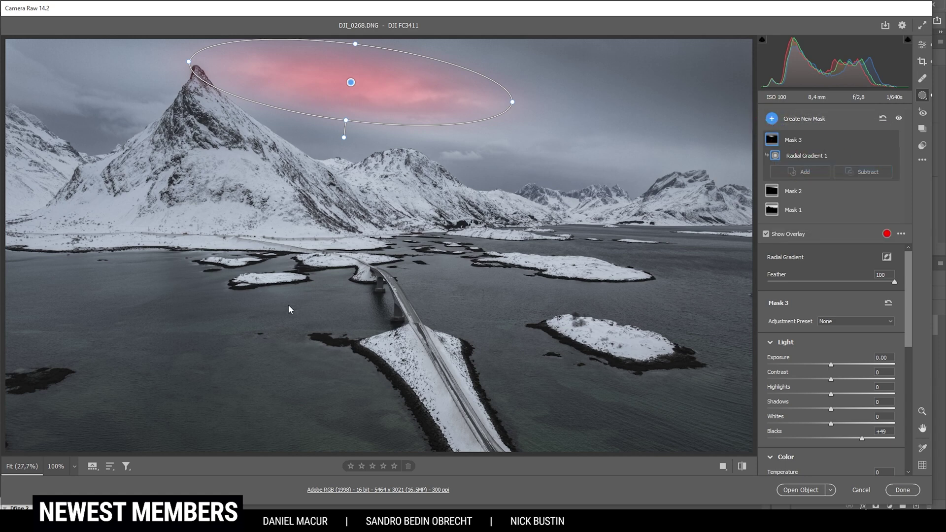
drag(300, 320, 308, 237)
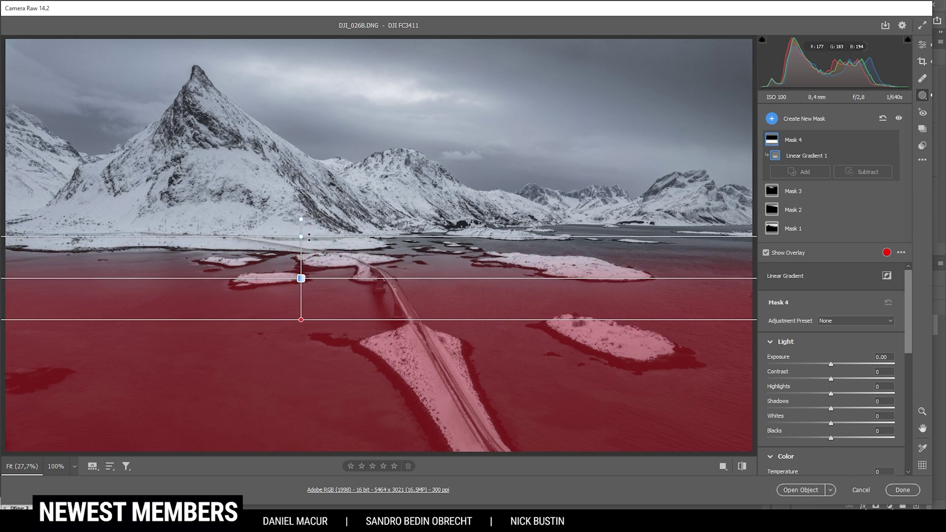
click(823, 364)
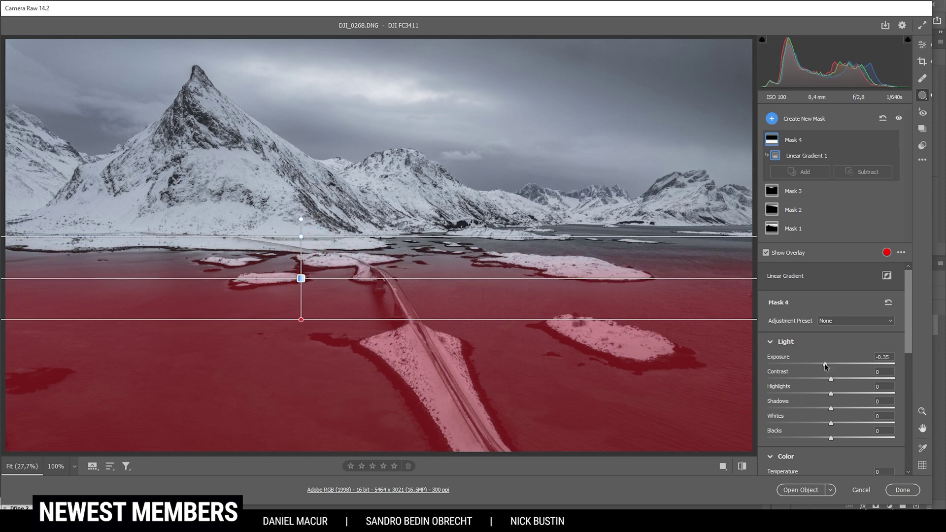
drag(823, 365, 824, 365)
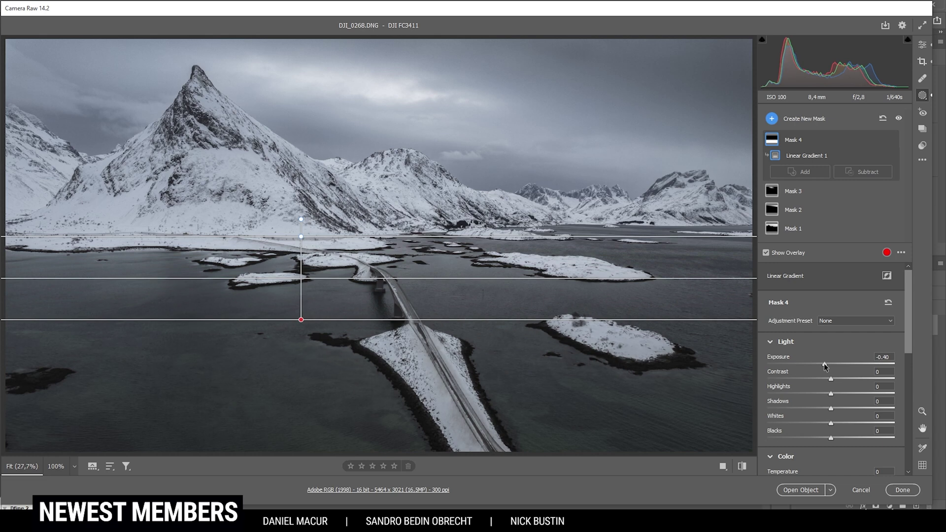
drag(824, 366, 823, 365)
click(822, 363)
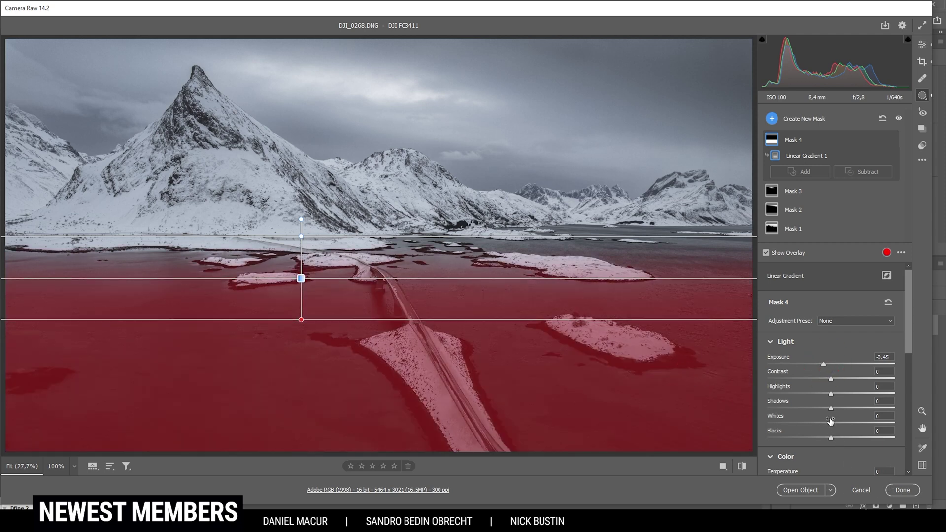
Raise the water mask's Whites to +12 and Clarity to +16.
drag(830, 424, 839, 425)
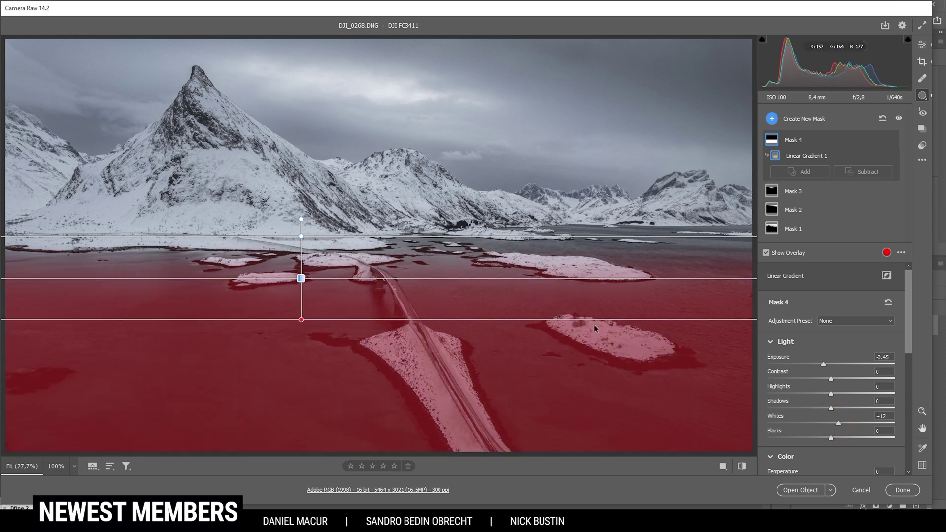
scroll(847, 418, down, 5)
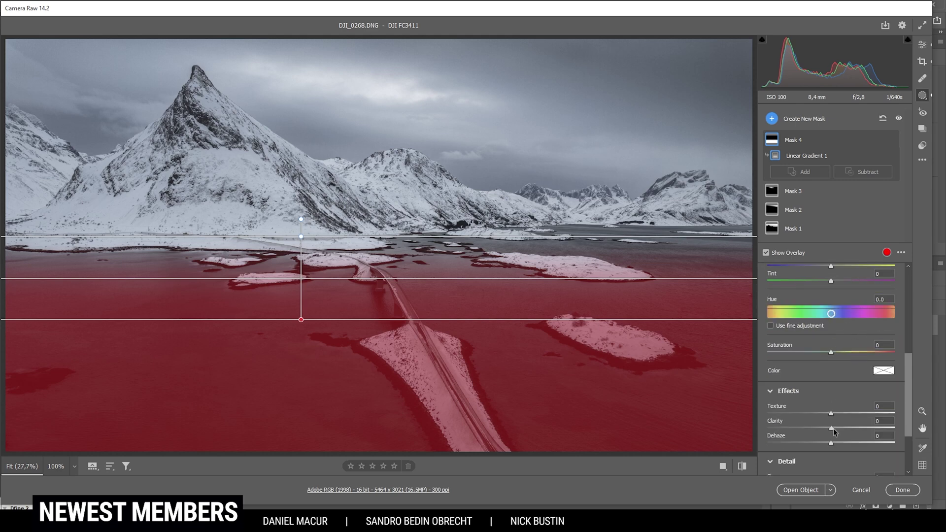
mouse_move(832, 426)
mouse_down()
mouse_move(850, 428)
mouse_move(838, 432)
mouse_up()
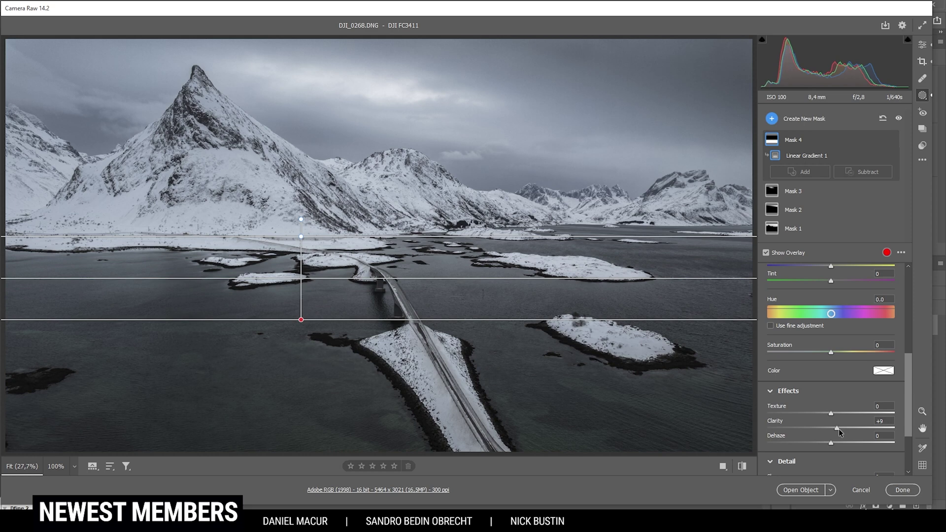
drag(842, 427, 843, 429)
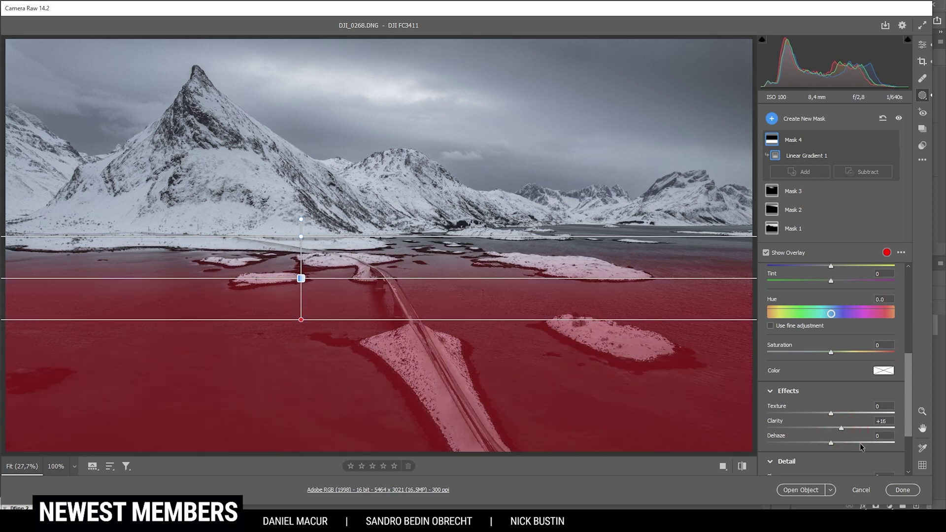
click(922, 44)
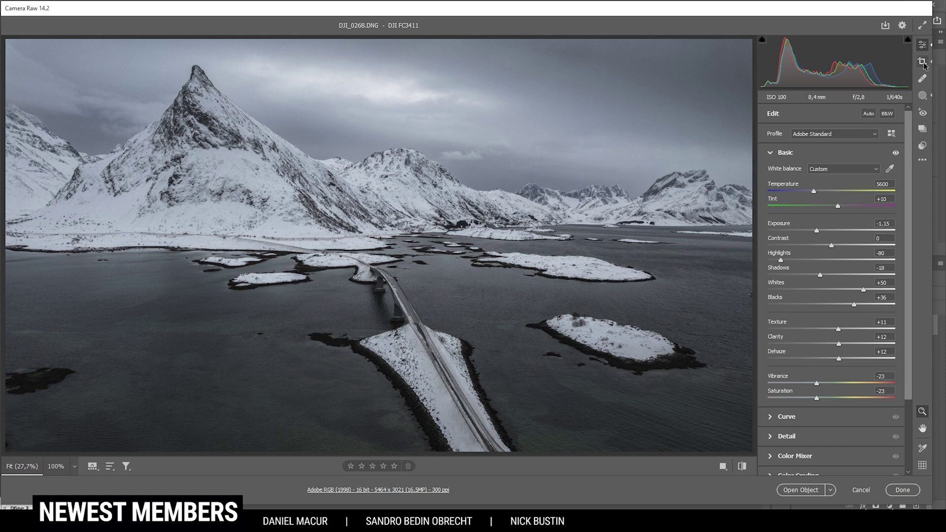
click(922, 95)
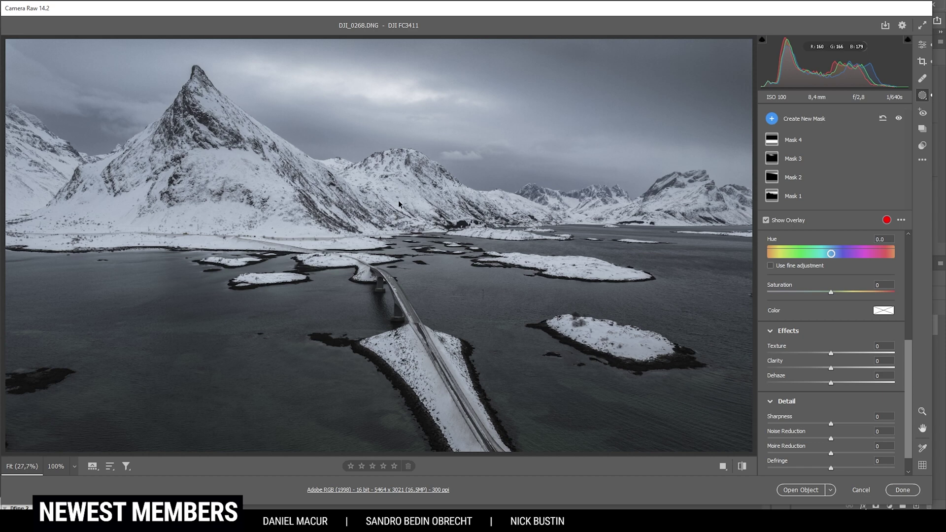
click(772, 120)
Create a color range mask sampled from the mountain snow, with the sky subtracted.
click(813, 190)
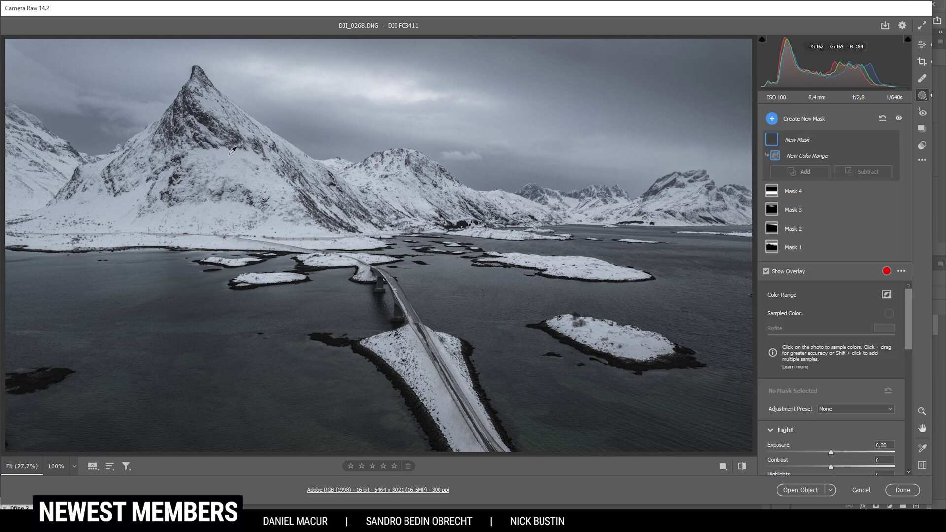
click(229, 154)
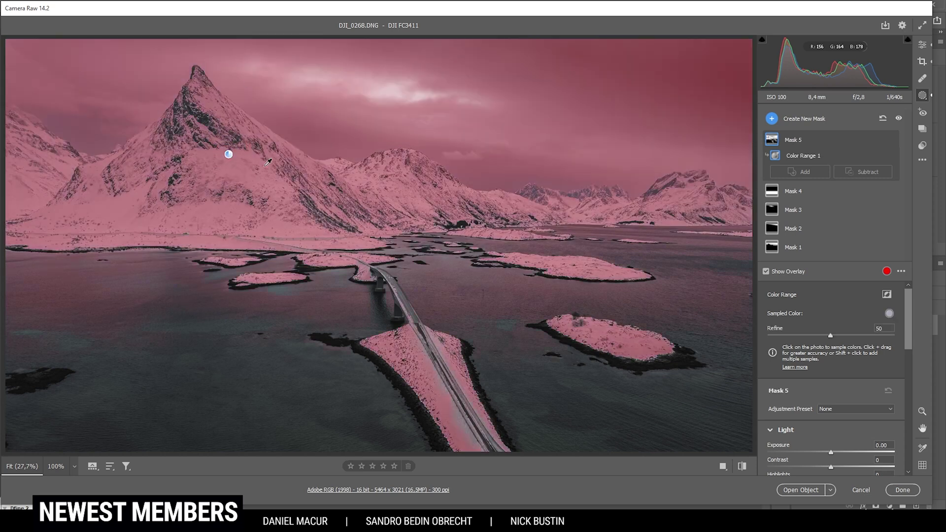
click(867, 172)
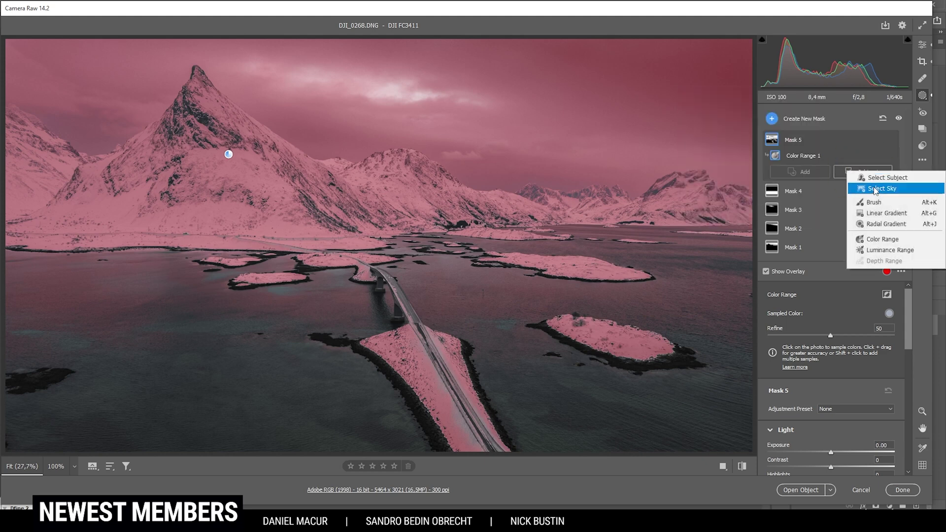
click(876, 191)
Brush the mask away along the ridge edges and narrow the color range Refine to 28.
click(866, 185)
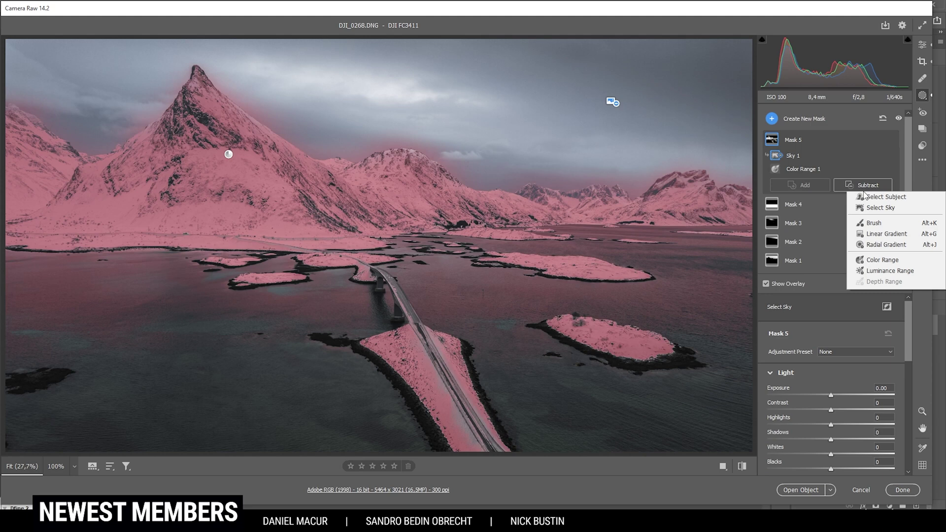
click(881, 227)
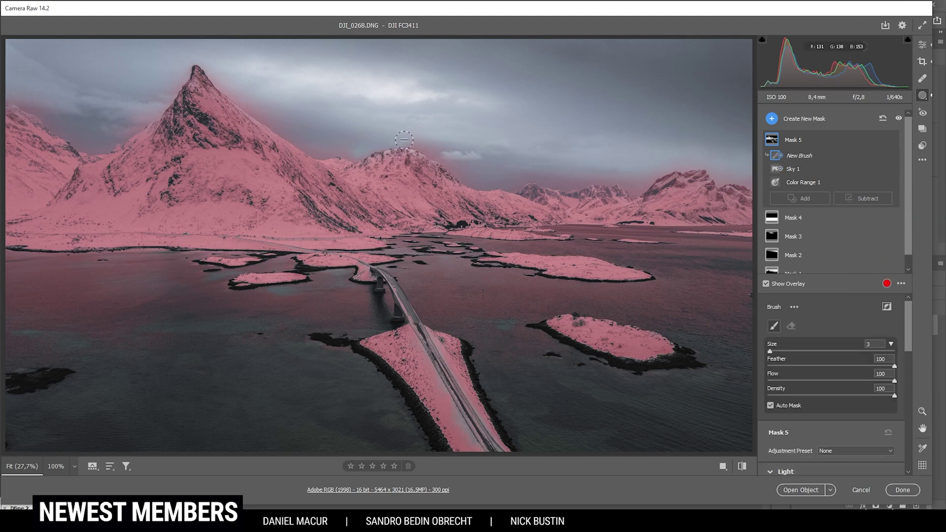
drag(438, 152, 495, 176)
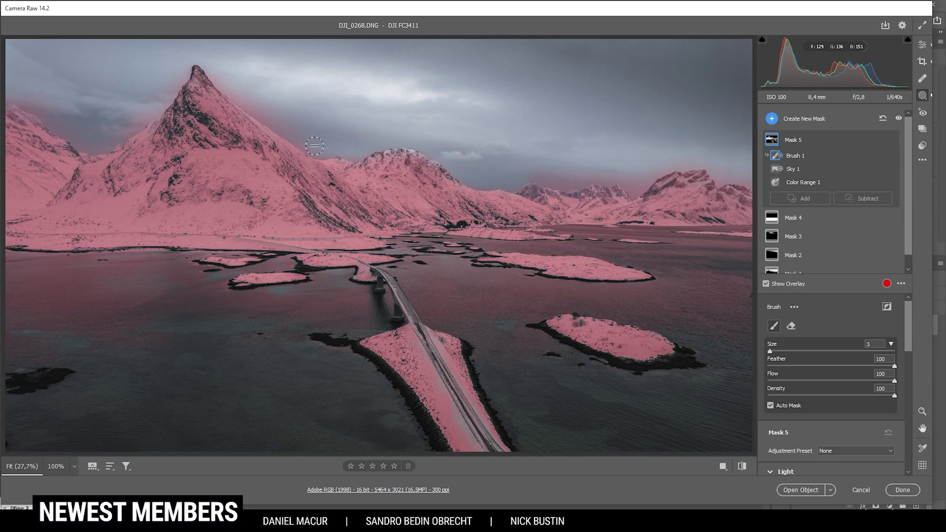
mouse_move(156, 113)
mouse_down()
mouse_move(170, 81)
mouse_move(129, 125)
mouse_move(85, 138)
mouse_move(44, 104)
mouse_move(6, 94)
mouse_up()
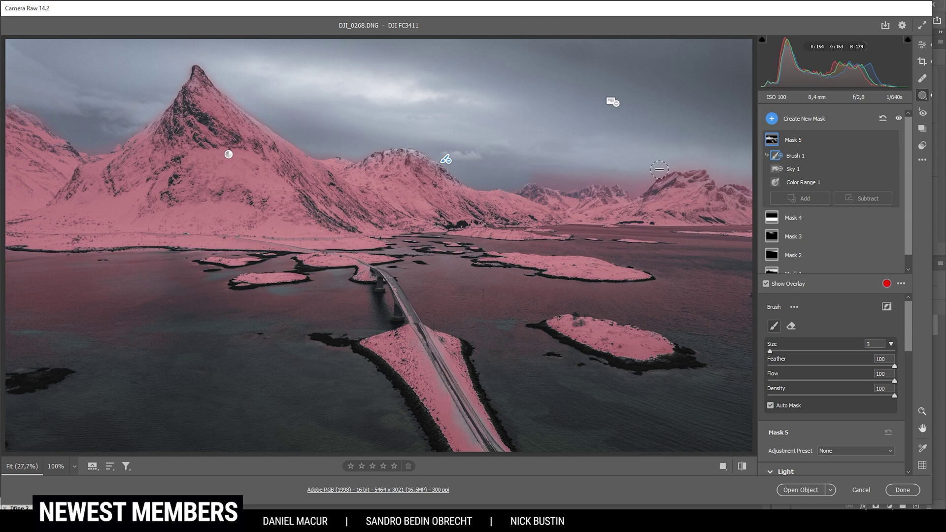
key(bracketright)
key(bracketright)
key(bracketright)
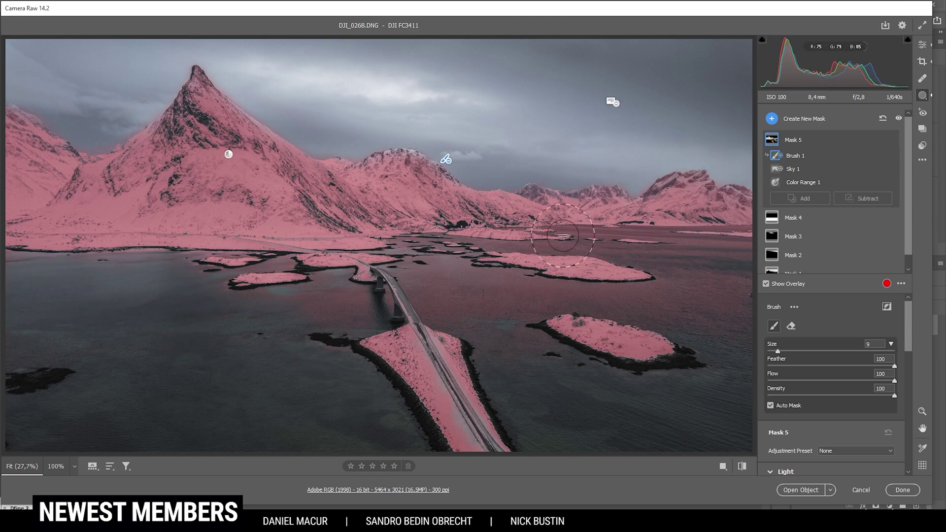
click(803, 182)
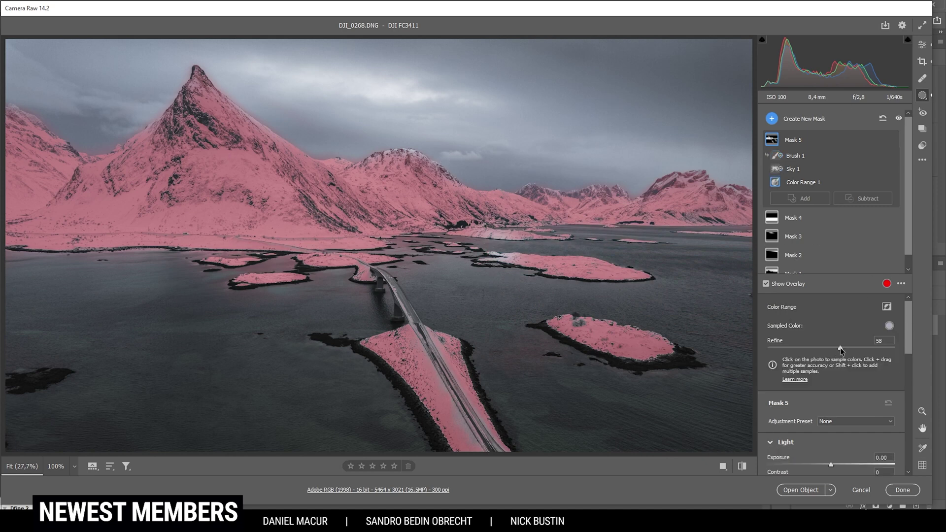
drag(837, 347, 794, 347)
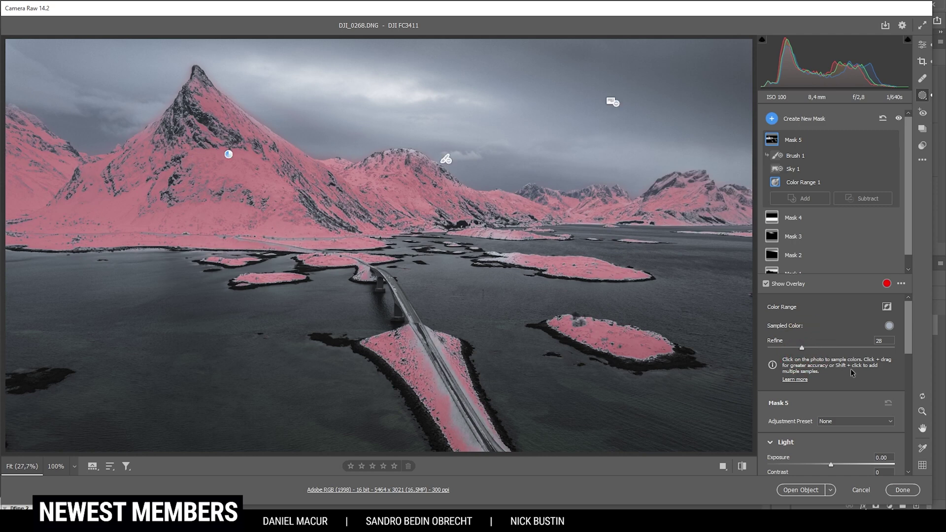
scroll(851, 369, down, 3)
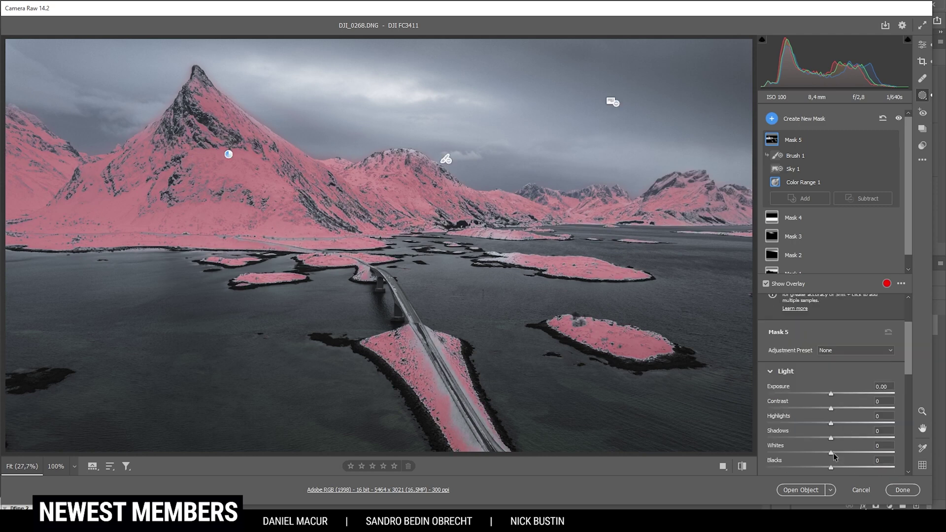
In the snow mask, set Whites to about +60 and Saturation to -16.
drag(832, 453, 874, 454)
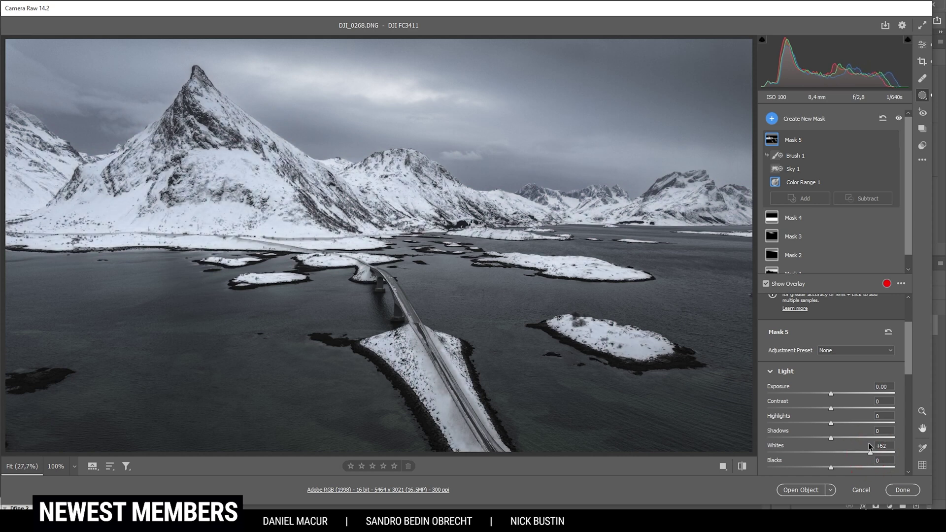
drag(868, 442, 871, 451)
drag(870, 451, 866, 444)
scroll(844, 389, down, 5)
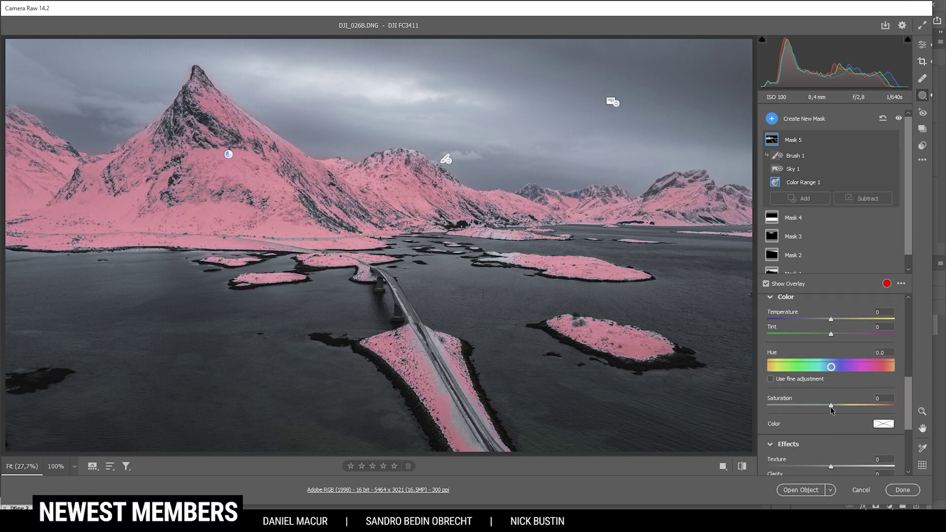
drag(830, 407, 817, 405)
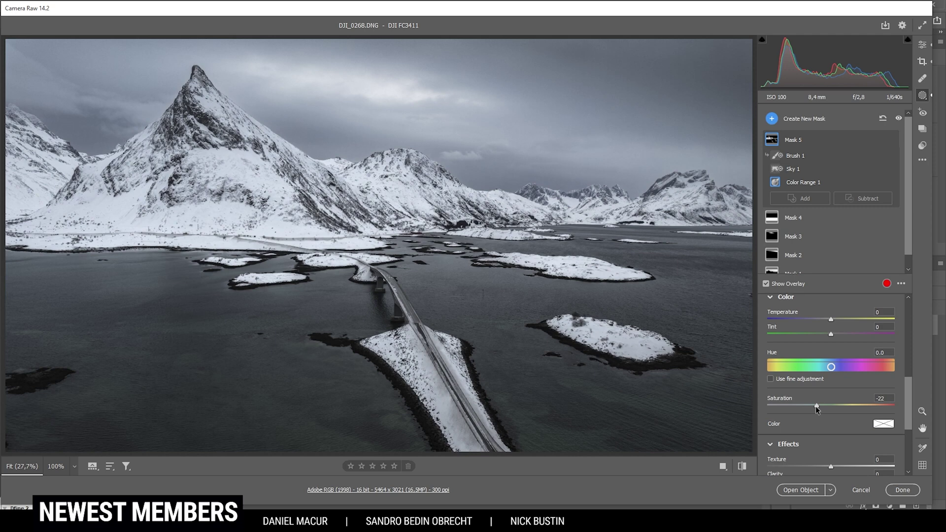
drag(808, 407, 820, 405)
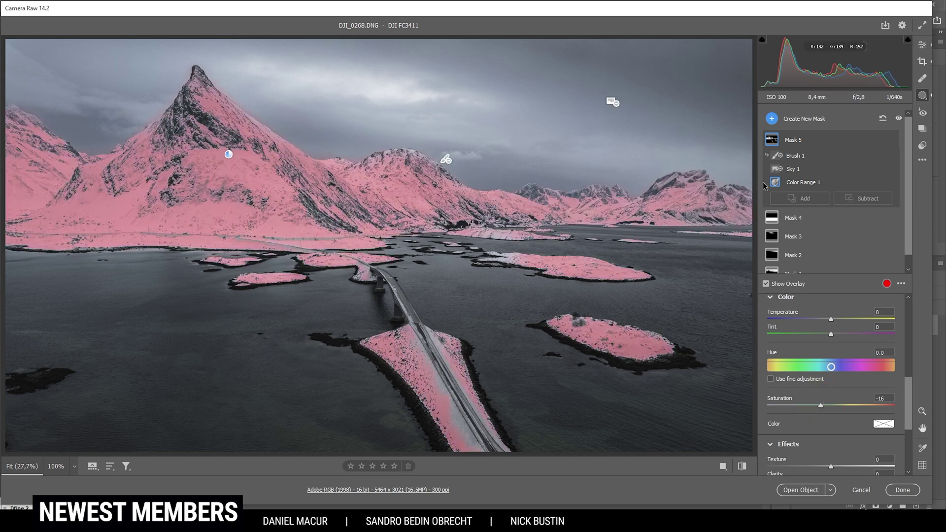
click(922, 47)
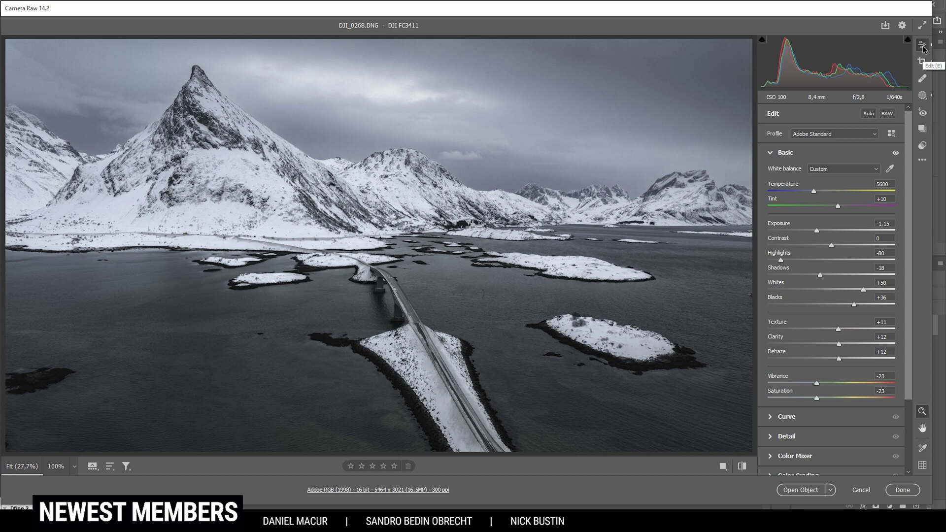
Tint the Color Grading midtones blue with Hue 218 and Saturation 5.
scroll(873, 290, down, 3)
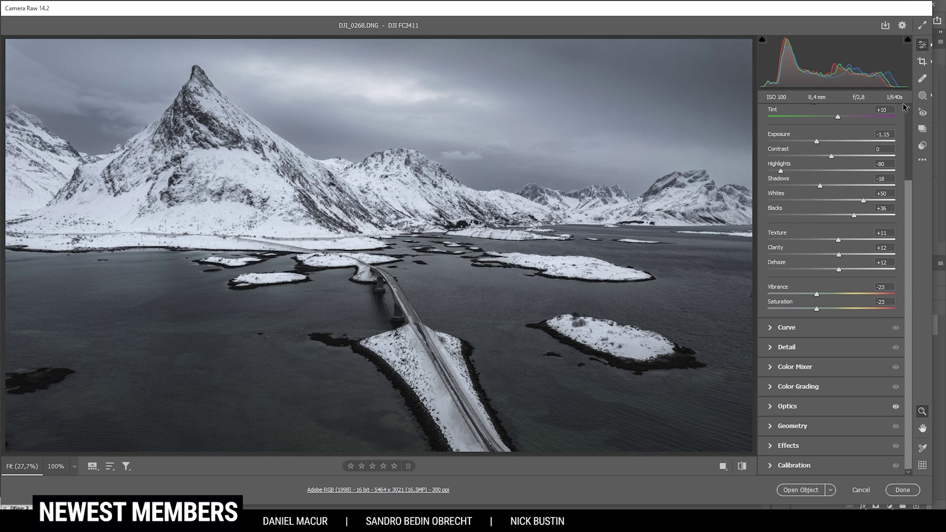
click(801, 392)
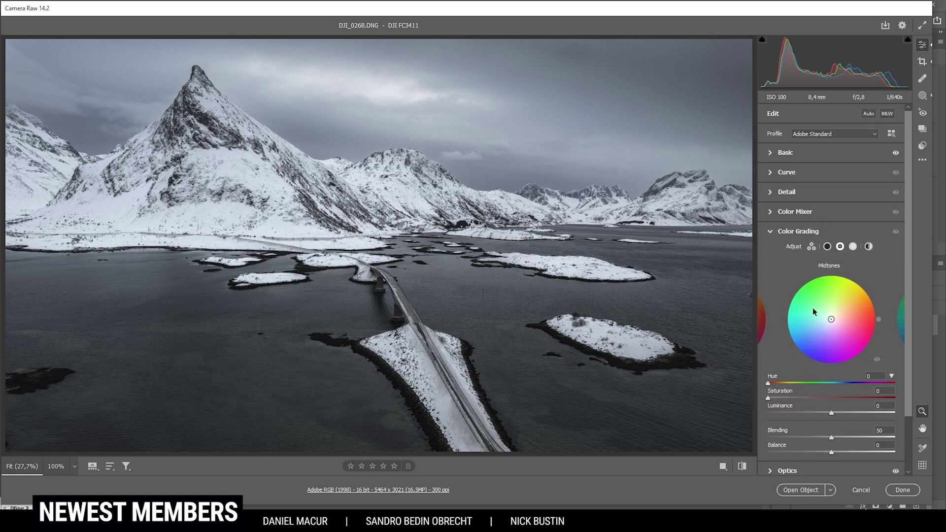
drag(767, 383, 843, 395)
drag(844, 395, 844, 395)
drag(767, 397, 774, 397)
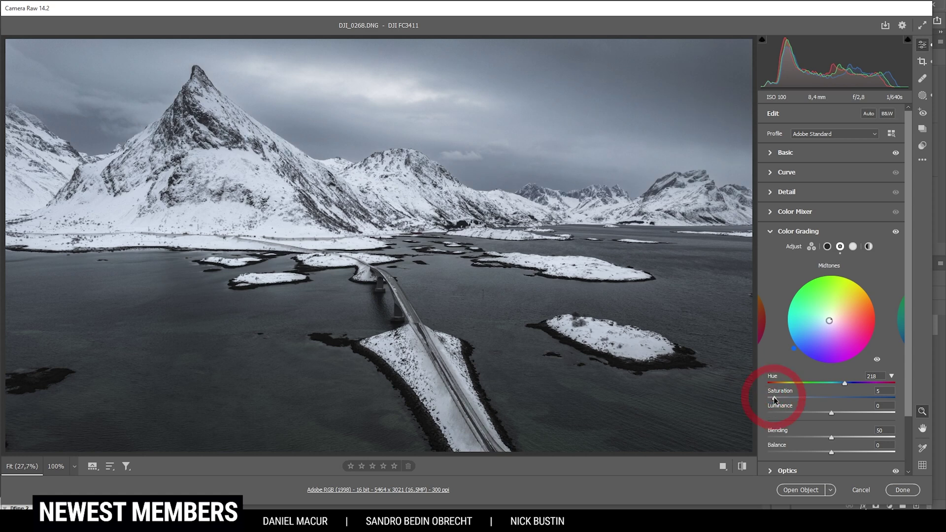
click(794, 227)
Add a -9 vignette in Effects to darken the photo edges.
click(789, 290)
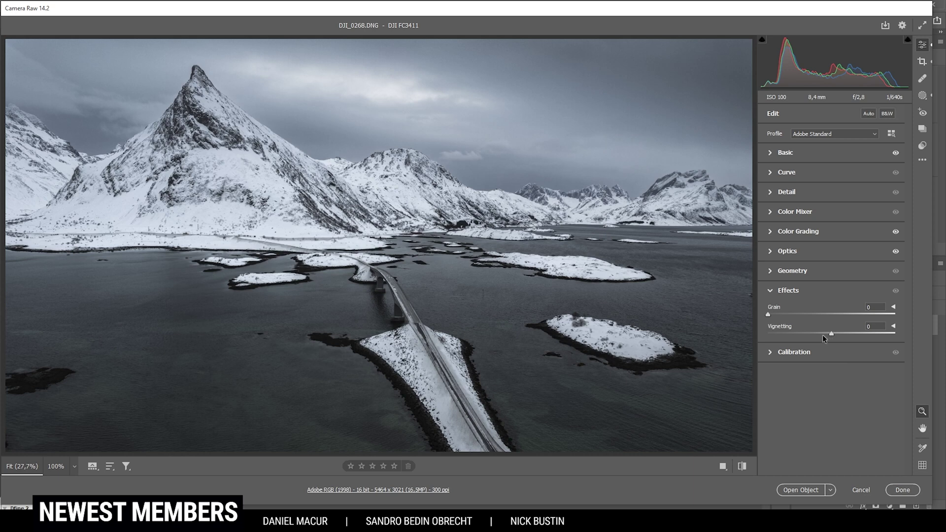
click(822, 332)
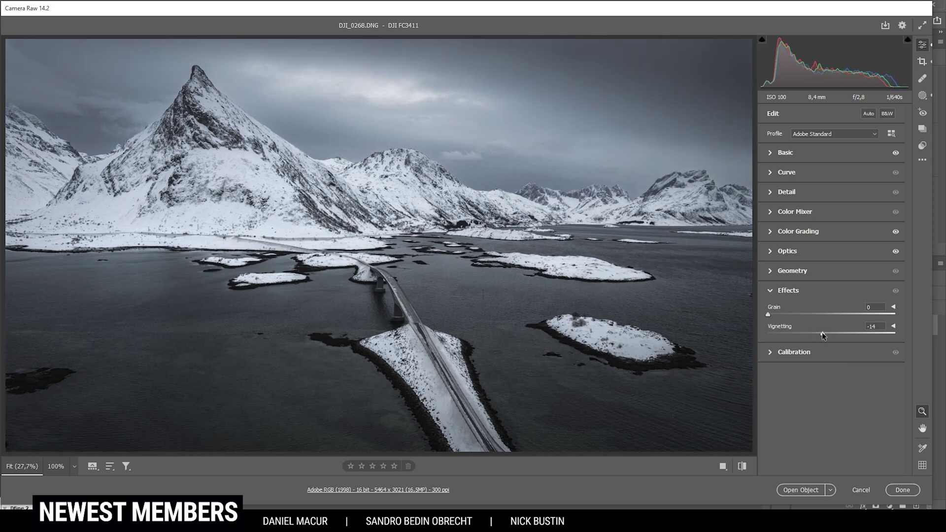
drag(821, 333, 825, 334)
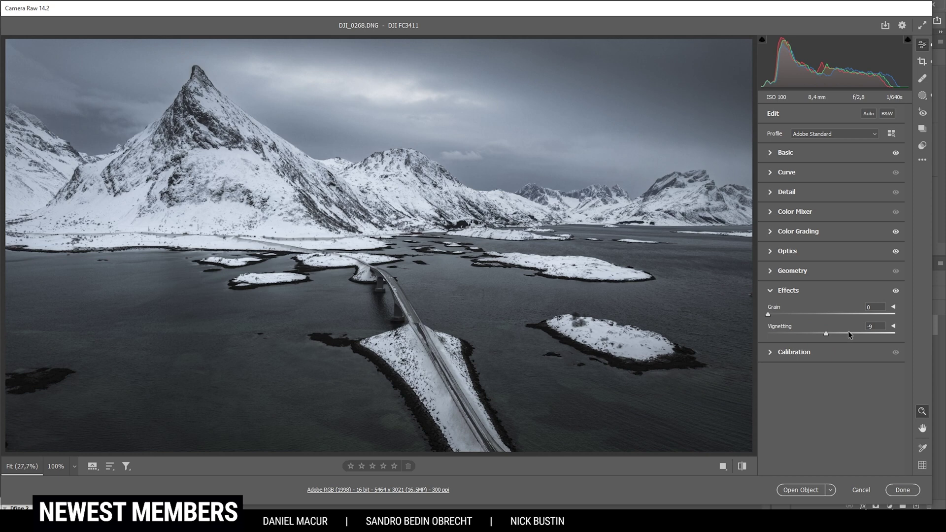
click(788, 290)
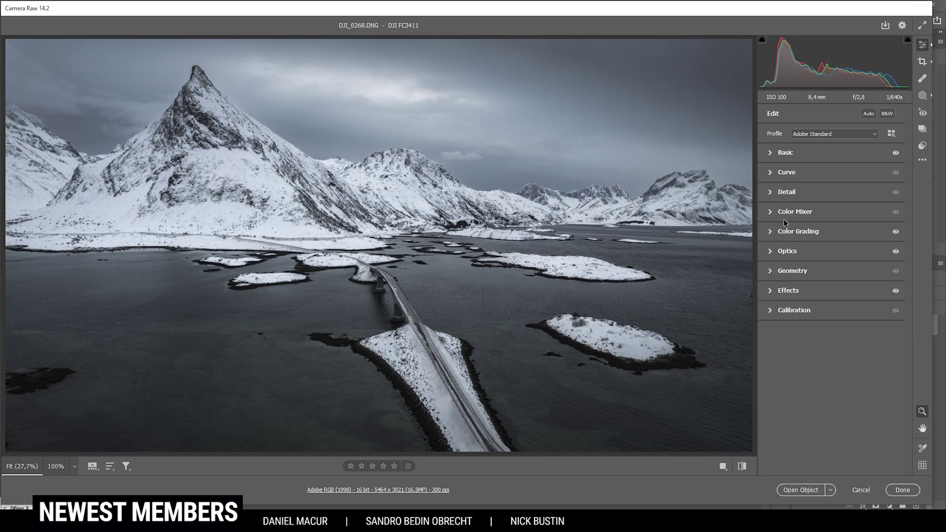
Set Detail sharpening to 80, Radius 0.5, Detail 100, Masking 66.
click(771, 193)
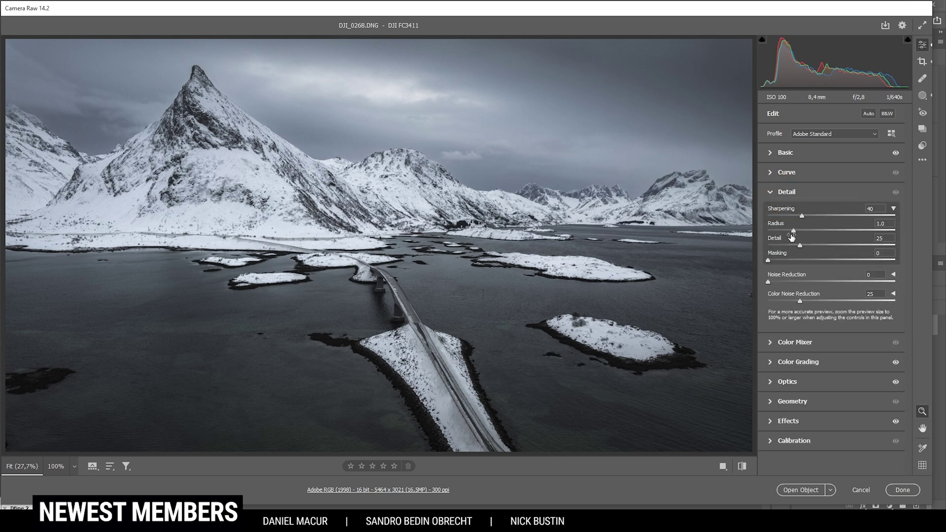
drag(793, 230, 897, 246)
key(alt)
drag(768, 260, 853, 267)
click(835, 217)
Open the edited photo in Photoshop and spot-heal the small dark speck in the water.
click(801, 490)
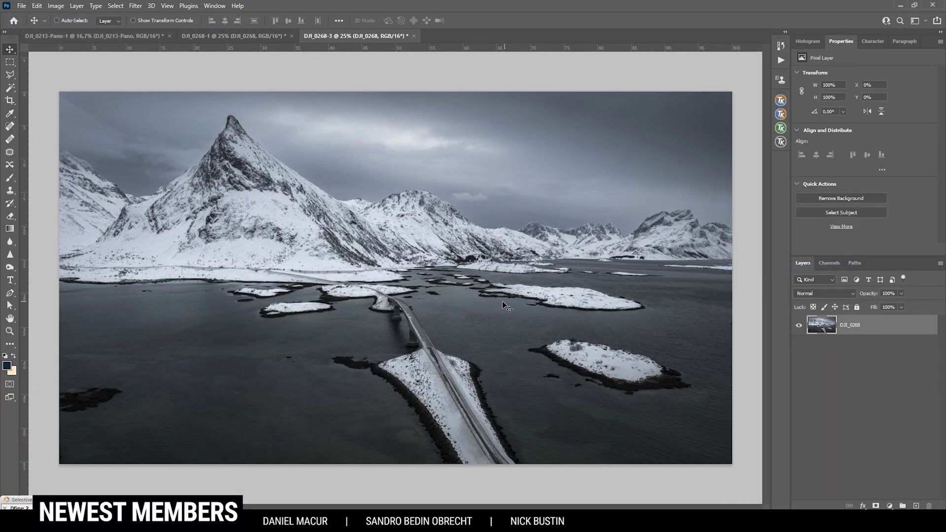
click(10, 126)
scroll(306, 338, up, 4)
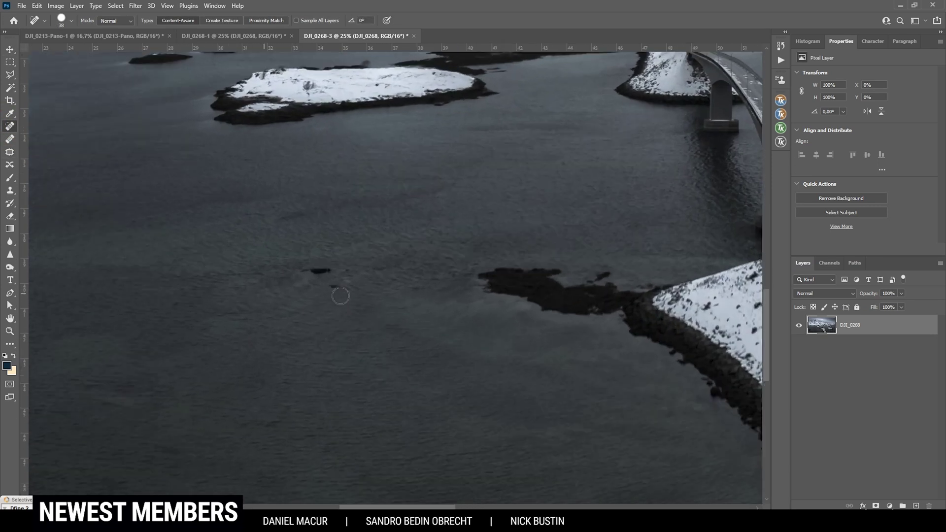
click(312, 270)
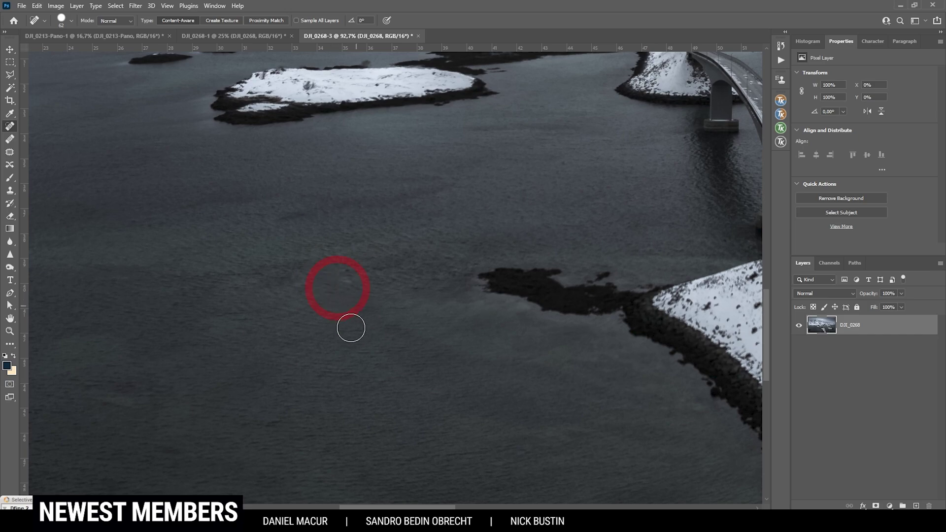
scroll(351, 328, down, 6)
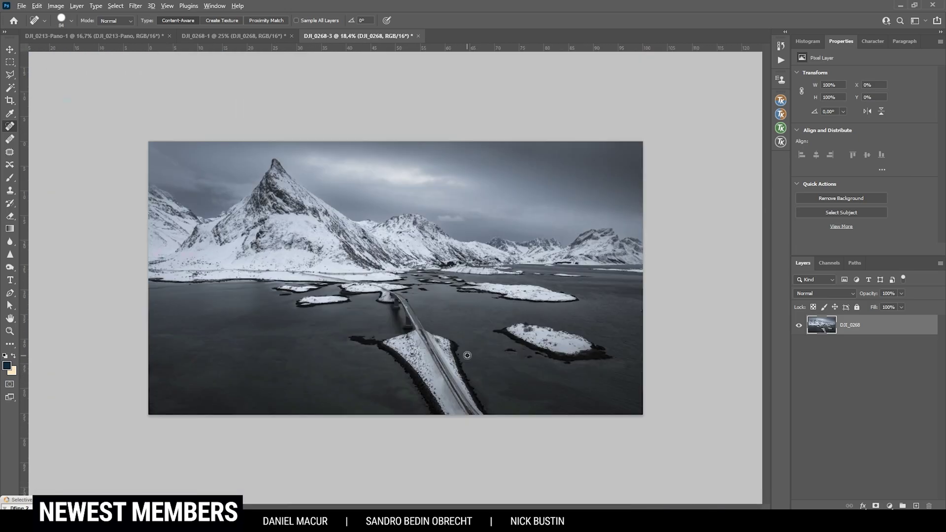
scroll(467, 356, up, 5)
scroll(500, 328, down, 5)
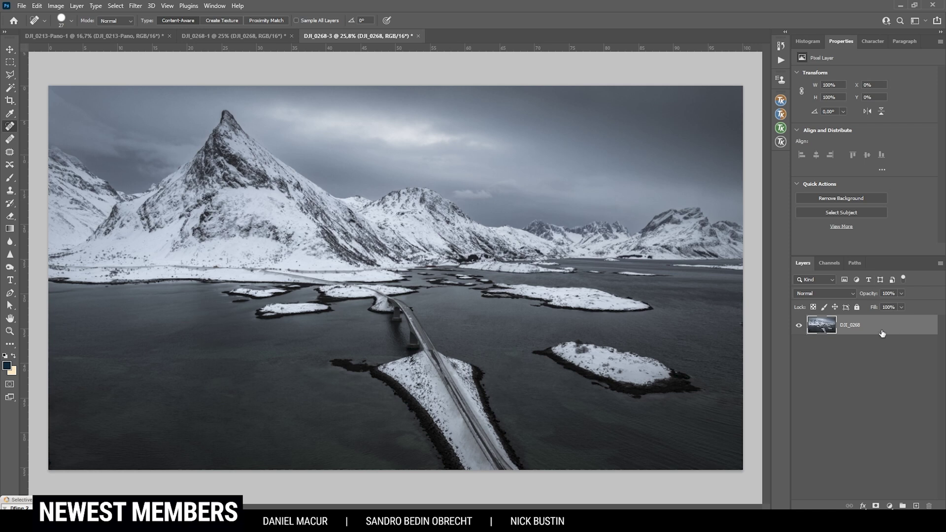
Lower the photo layer and content-aware fill the empty strip above the sky.
key(v)
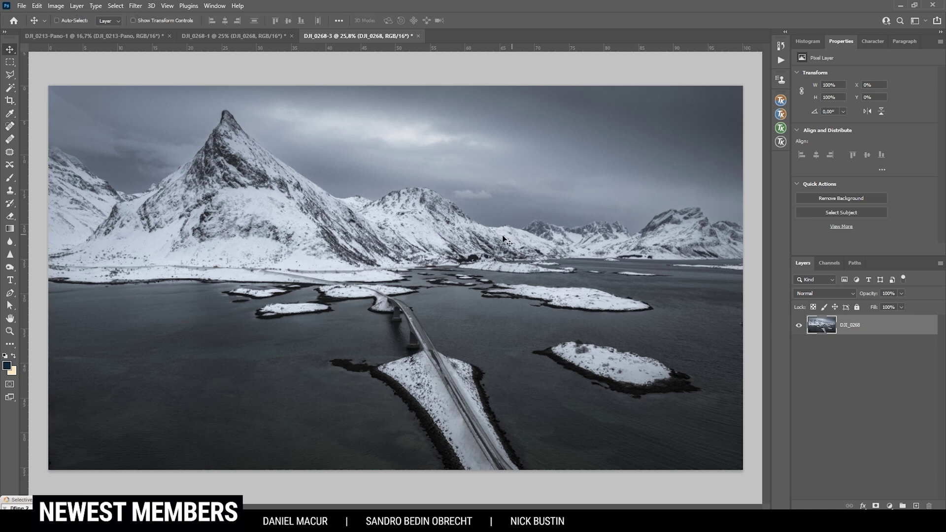
drag(493, 231, 492, 252)
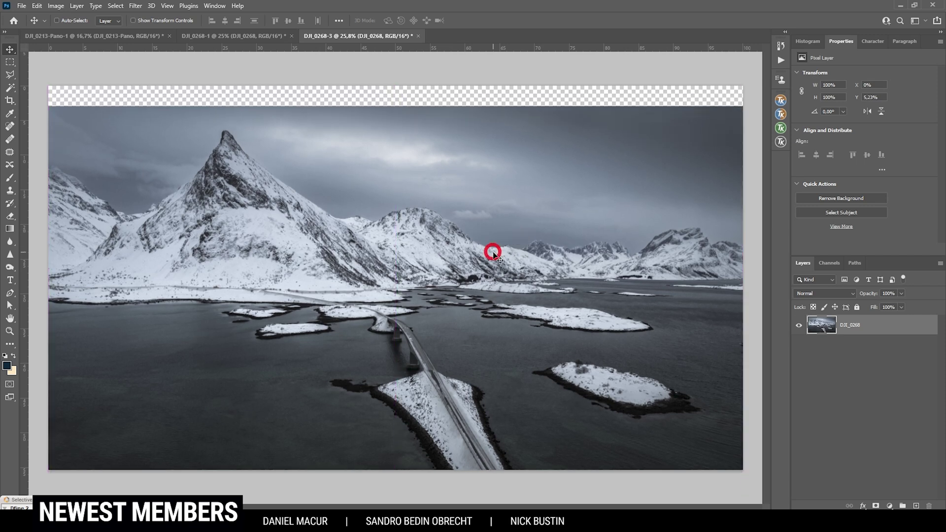
key(m)
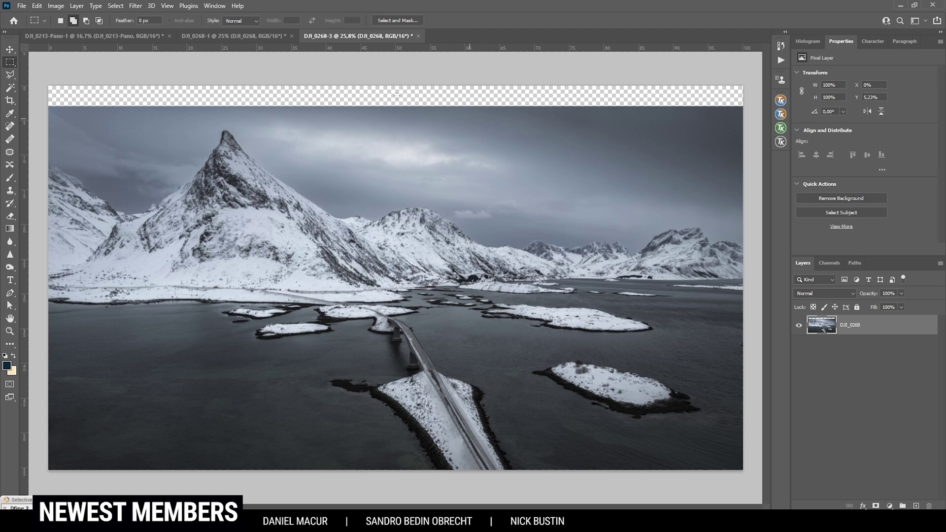
drag(48, 86, 755, 106)
key(shift+BackSpace)
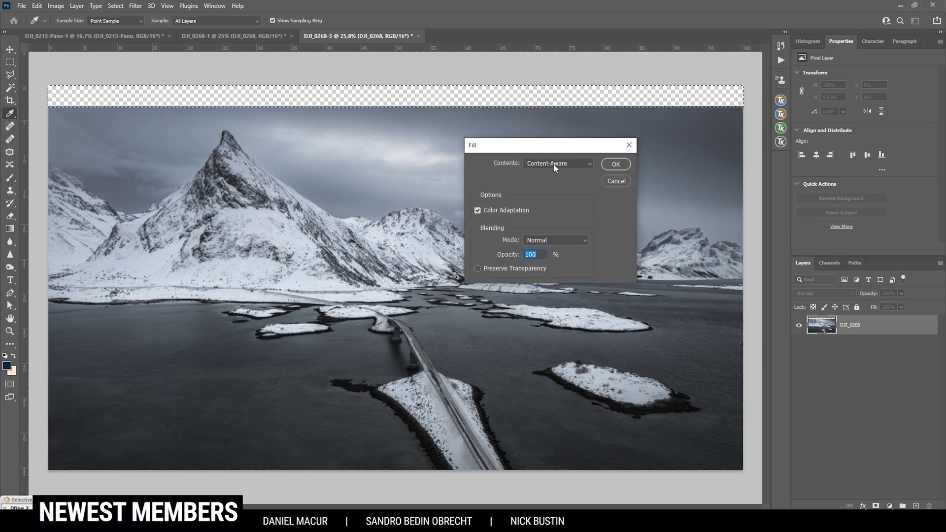
click(614, 163)
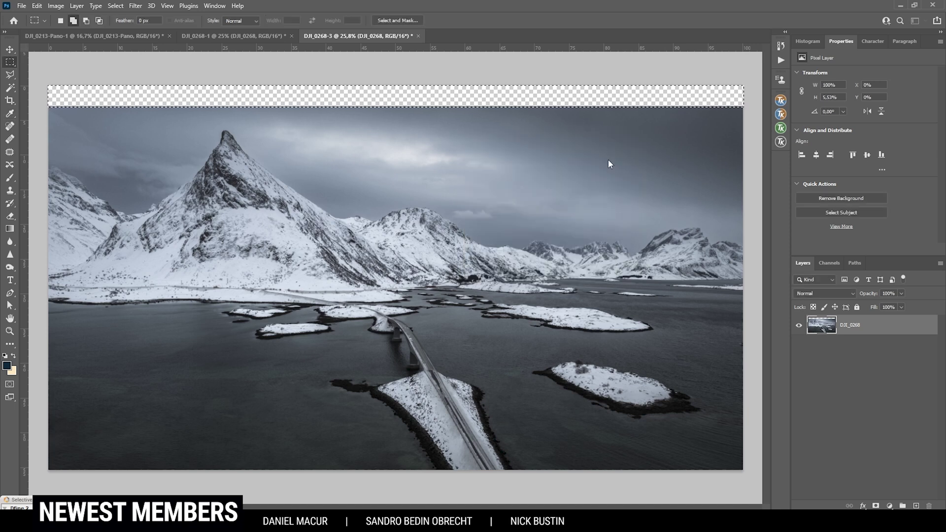
key(ctrl+d)
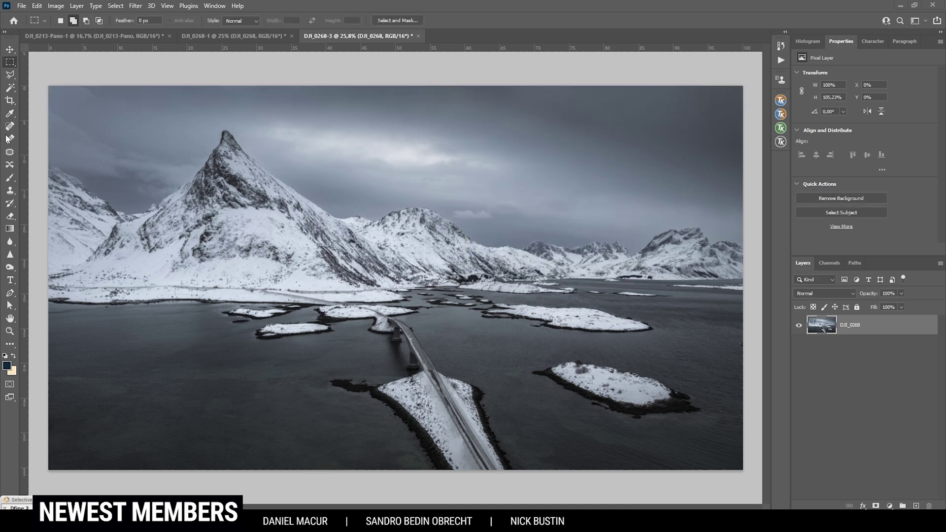
Move the extended photo back up slightly in the frame.
key(v)
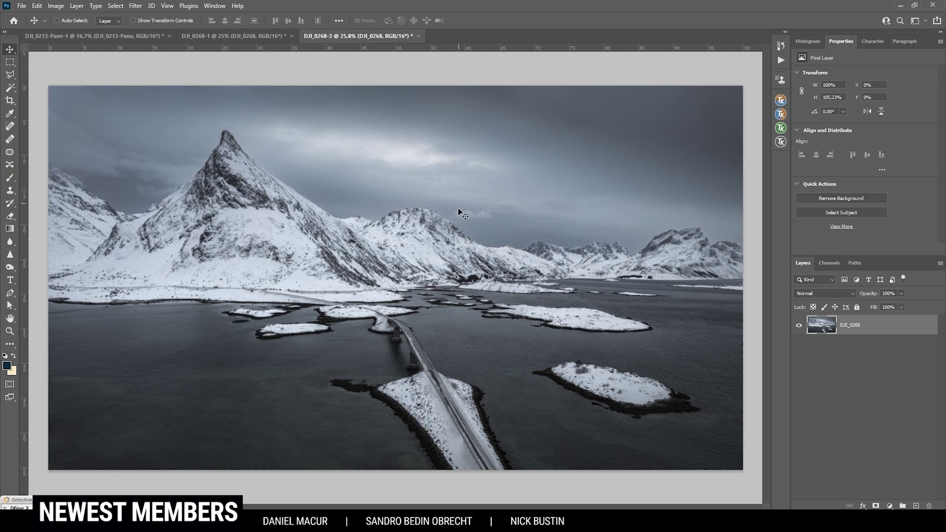
drag(482, 231, 486, 223)
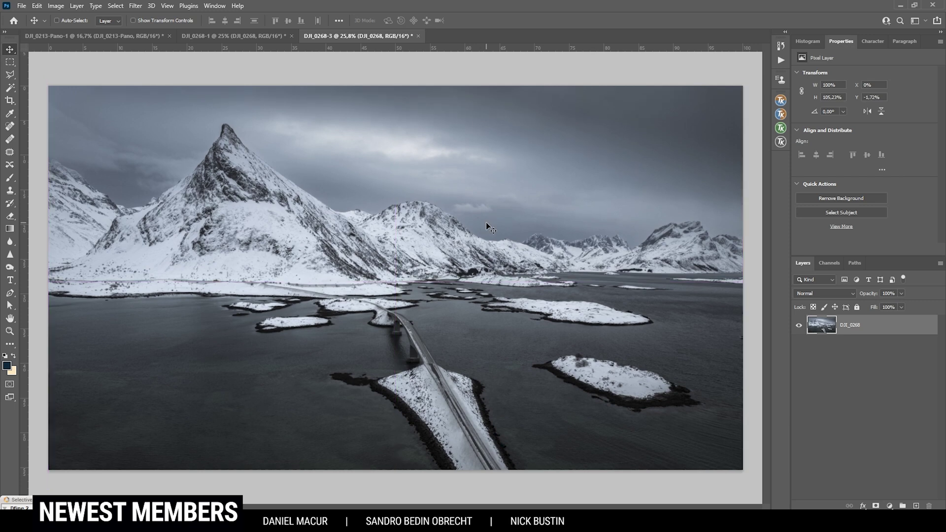
key(Up)
key(Up)
Apply Color Efex Pro 4's Pro Contrast with Dynamic Contrast at 0% as a new layer.
click(135, 6)
mouse_move(197, 231)
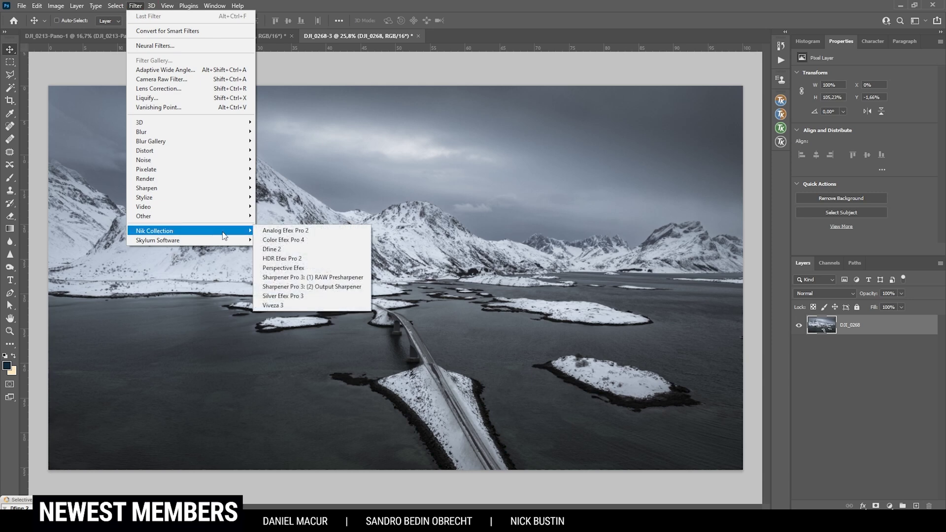
click(288, 241)
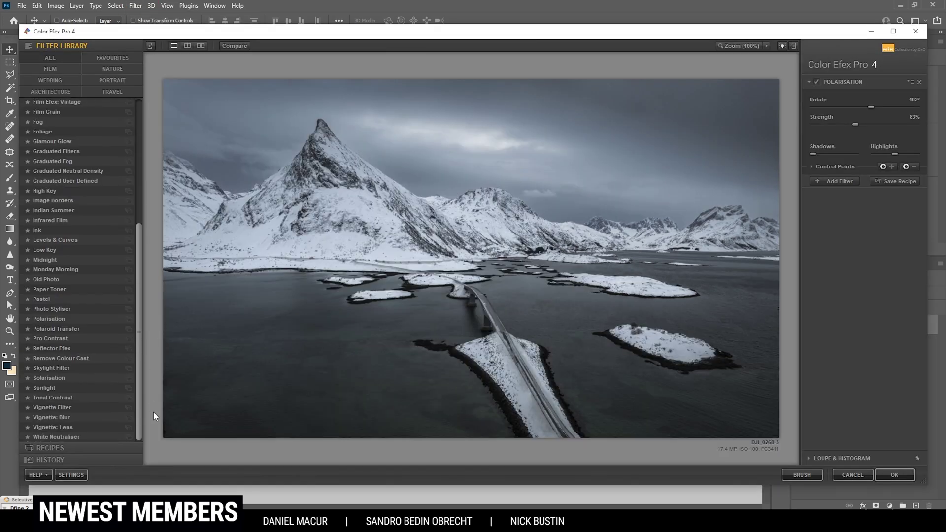
click(54, 339)
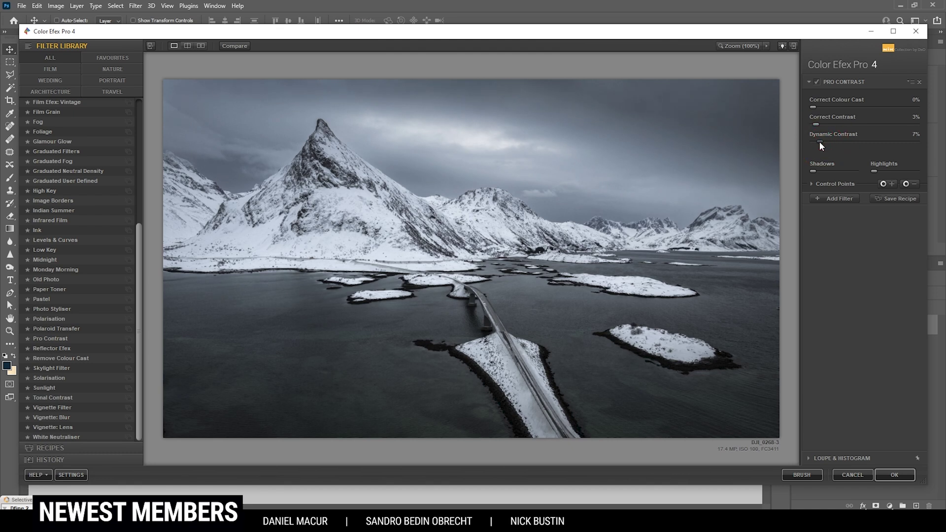
drag(819, 140, 773, 139)
click(894, 475)
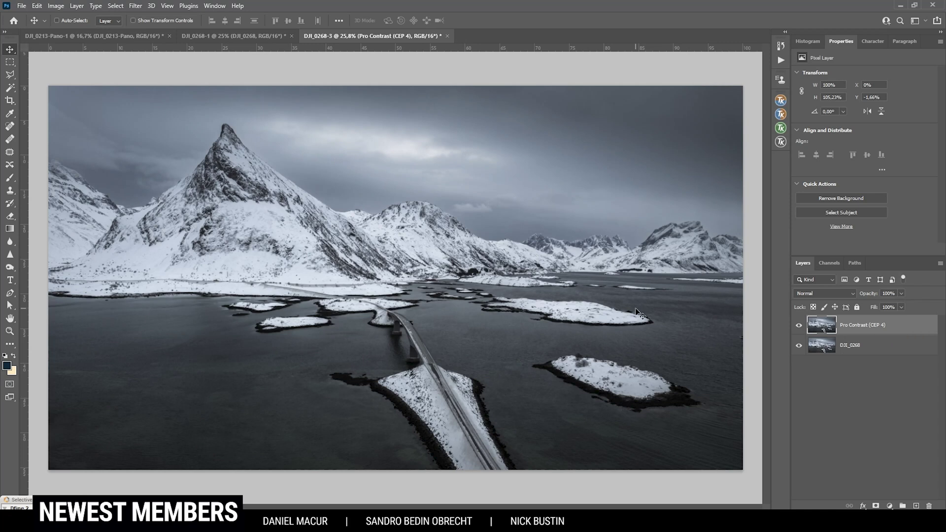